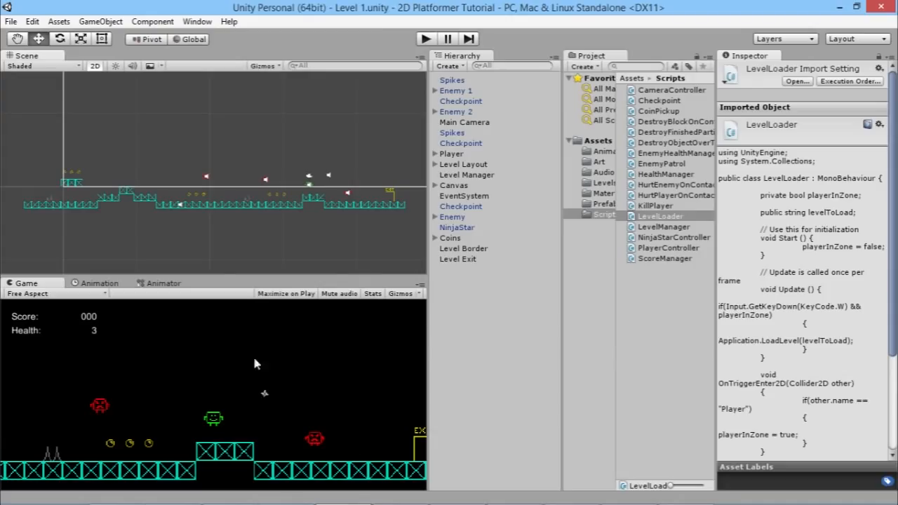
- Examine the level's platforms in the Scene view, from the starting ground section across to the far sections
{"action": "scroll", "coordinate": [281, 184], "scroll_direction": "up", "scroll_amount": 6}
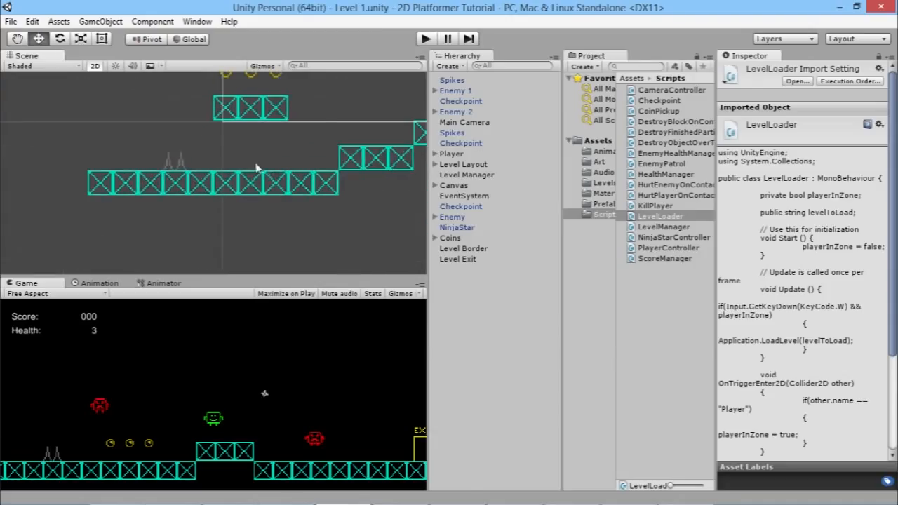
{"action": "left_click", "coordinate": [260, 172]}
{"action": "middle_click_drag", "start_coordinate": [333, 203], "coordinate": [194, 199]}
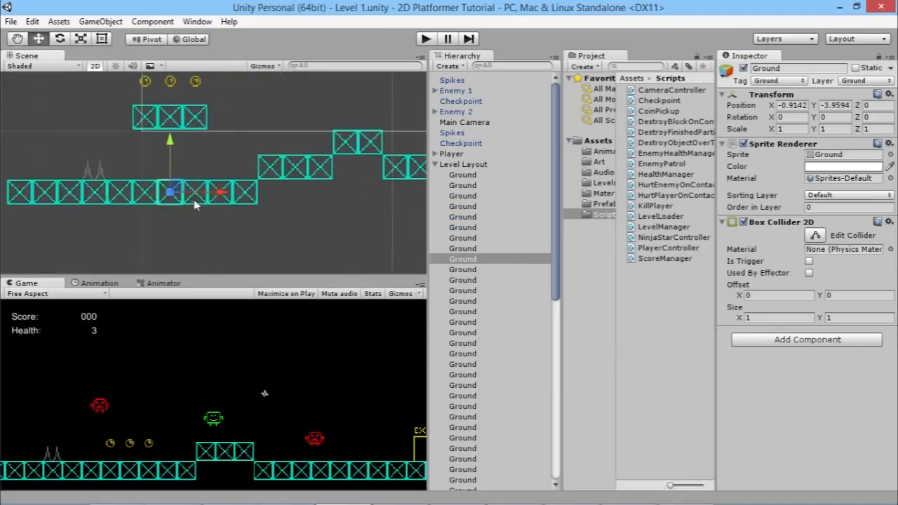
{"action": "scroll", "coordinate": [303, 197], "scroll_direction": "down", "scroll_amount": 2}
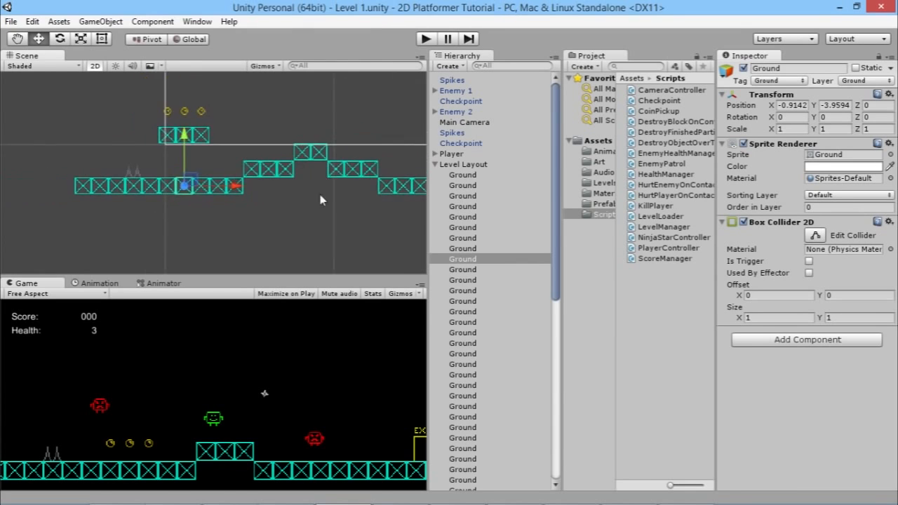
{"action": "middle_click_drag", "start_coordinate": [303, 197], "coordinate": [175, 200]}
{"action": "middle_click_drag", "start_coordinate": [63, 201], "coordinate": [187, 214]}
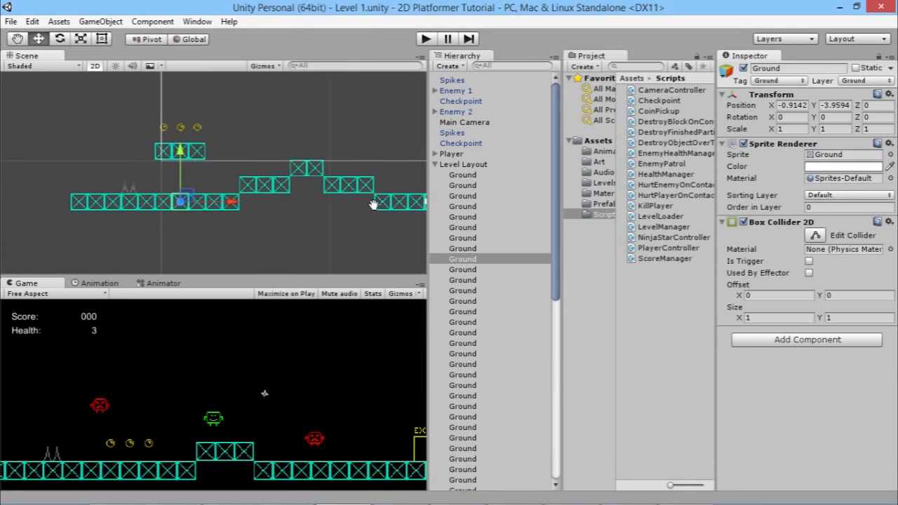
{"action": "scroll", "coordinate": [234, 180], "scroll_direction": "down", "scroll_amount": 5}
{"action": "middle_click_drag", "start_coordinate": [233, 180], "coordinate": [114, 211]}
{"action": "scroll", "coordinate": [113, 211], "scroll_direction": "up", "scroll_amount": 5}
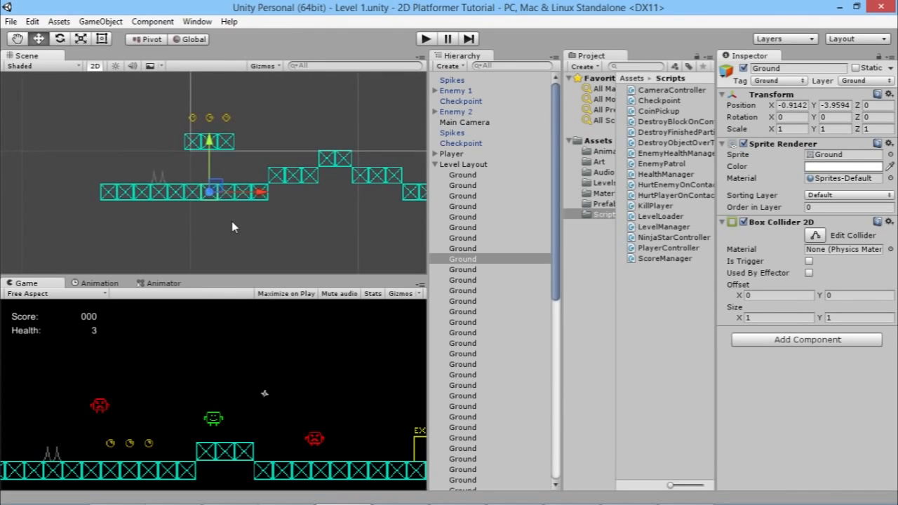
{"action": "scroll", "coordinate": [232, 221], "scroll_direction": "up", "scroll_amount": 2}
{"action": "scroll", "coordinate": [303, 203], "scroll_direction": "down", "scroll_amount": 4}
{"action": "scroll", "coordinate": [228, 203], "scroll_direction": "up", "scroll_amount": 1}
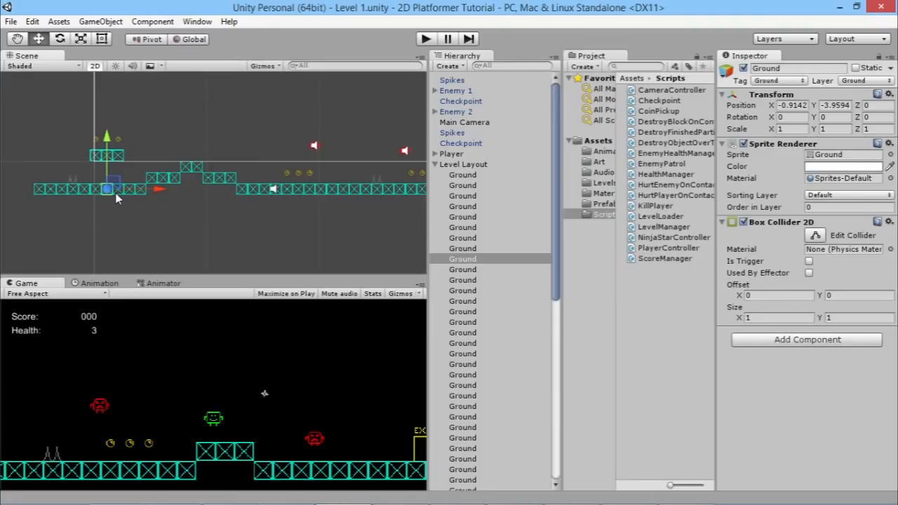
{"action": "scroll", "coordinate": [116, 198], "scroll_direction": "up", "scroll_amount": 3}
{"action": "middle_click_drag", "start_coordinate": [116, 199], "coordinate": [272, 218]}
{"action": "scroll", "coordinate": [236, 192], "scroll_direction": "up", "scroll_amount": 1}
- Inspect several individual Ground tiles of the starting platform one by one, with their Transform and Box Collider 2D settings
{"action": "left_click", "coordinate": [244, 179]}
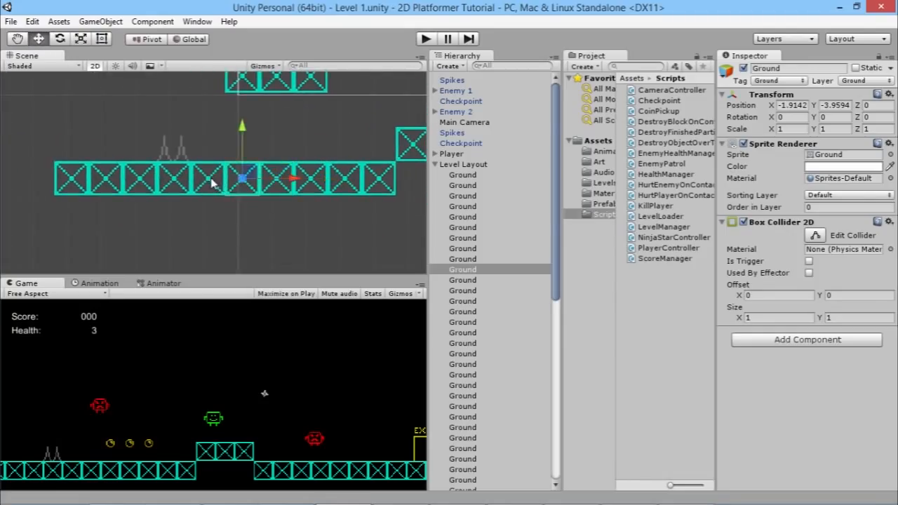
{"action": "left_click", "coordinate": [214, 182]}
{"action": "left_click", "coordinate": [180, 184]}
{"action": "left_click", "coordinate": [246, 188]}
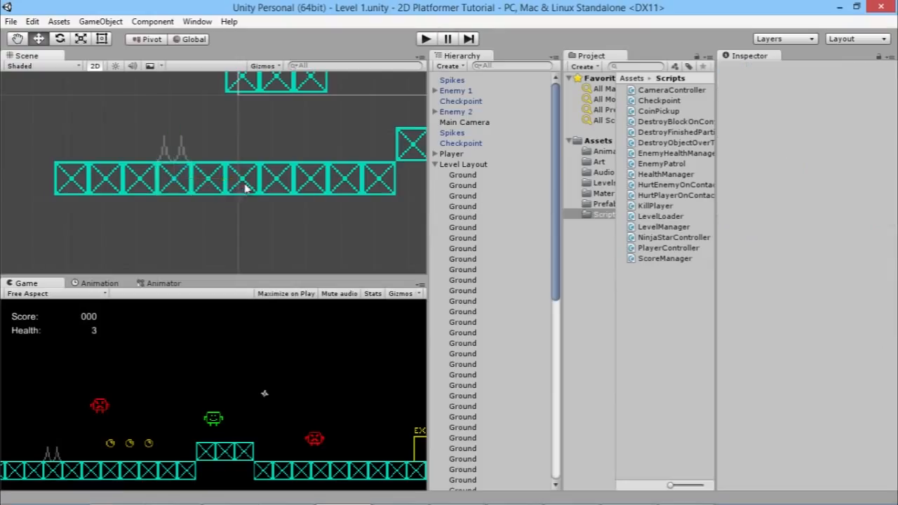
{"action": "left_click", "coordinate": [246, 188]}
{"action": "scroll", "coordinate": [239, 199], "scroll_direction": "up", "scroll_amount": 1}
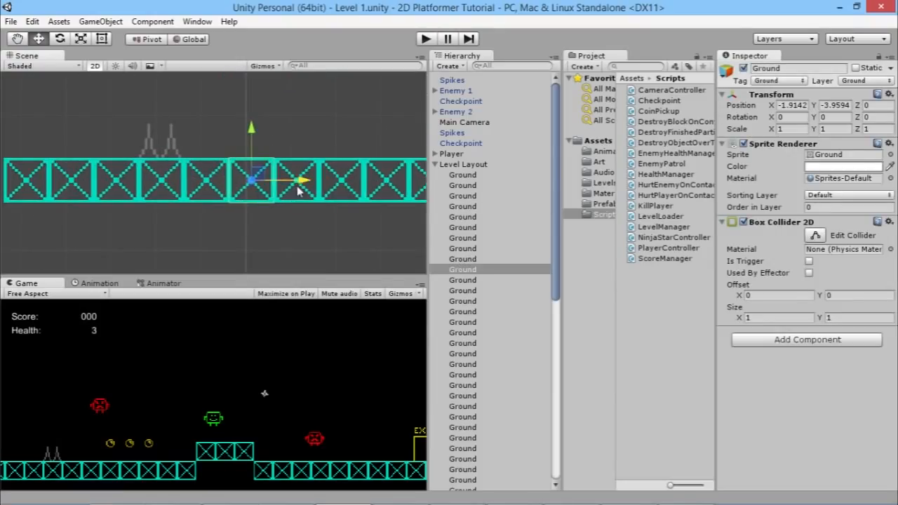
{"action": "left_click", "coordinate": [344, 199]}
{"action": "left_click", "coordinate": [341, 187]}
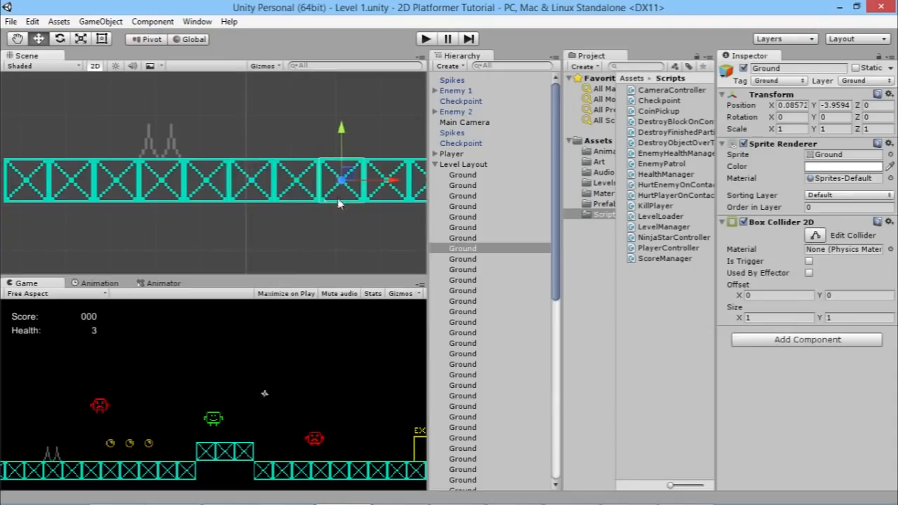
{"action": "scroll", "coordinate": [339, 202], "scroll_direction": "down", "scroll_amount": 5}
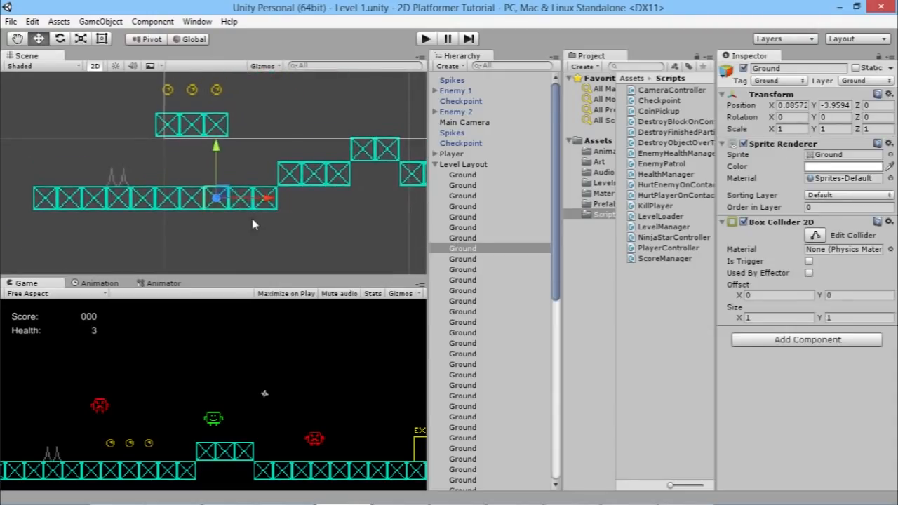
{"action": "left_click", "coordinate": [190, 193]}
{"action": "left_click", "coordinate": [195, 195]}
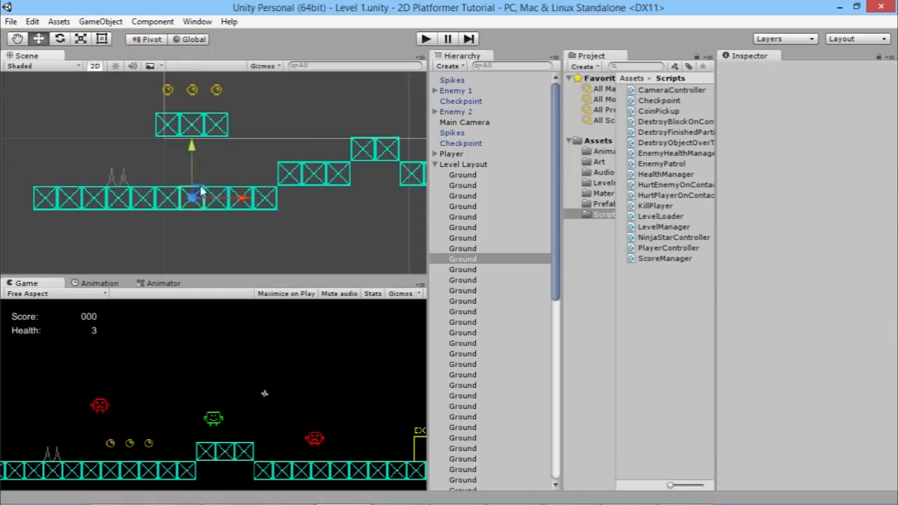
{"action": "left_click", "coordinate": [216, 198]}
{"action": "left_click", "coordinate": [197, 193]}
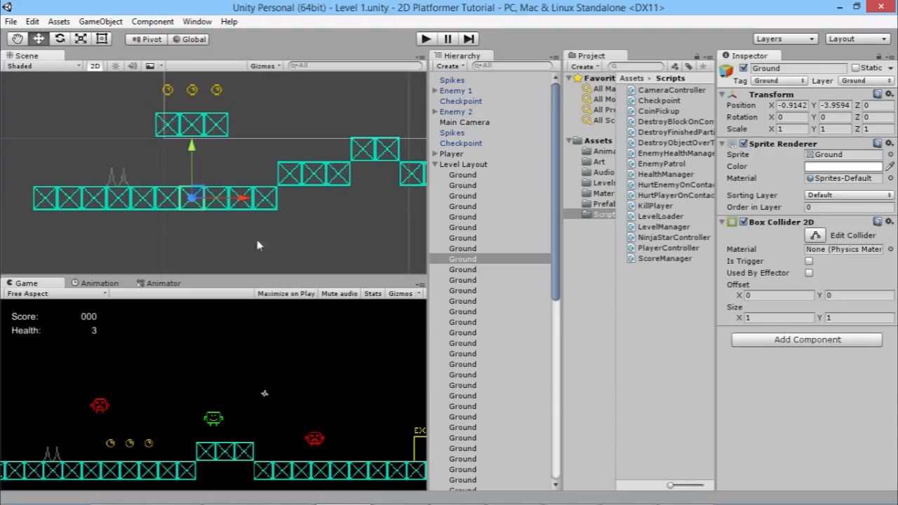
{"action": "scroll", "coordinate": [293, 214], "scroll_direction": "down", "scroll_amount": 4}
{"action": "middle_click_drag", "start_coordinate": [306, 214], "coordinate": [176, 214]}
{"action": "middle_click_drag", "start_coordinate": [31, 179], "coordinate": [55, 192]}
{"action": "scroll", "coordinate": [55, 193], "scroll_direction": "down", "scroll_amount": 2}
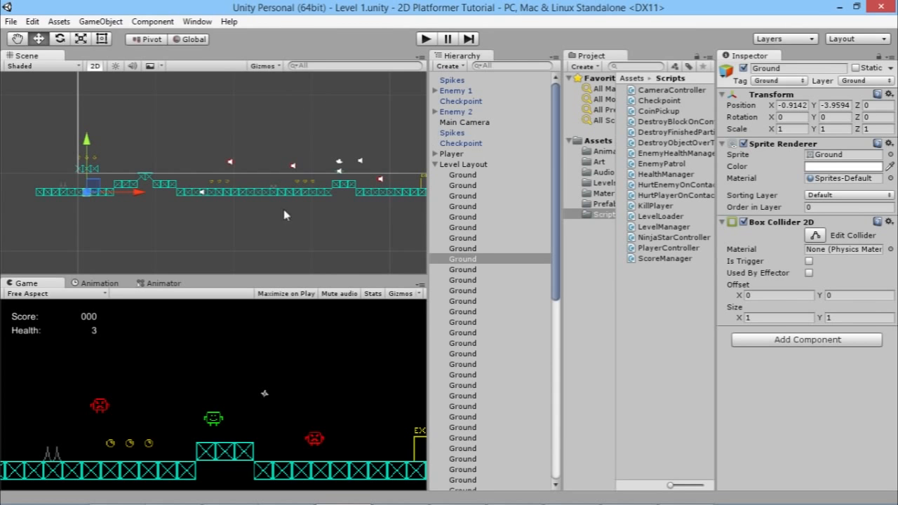
{"action": "mouse_move", "coordinate": [175, 502]}
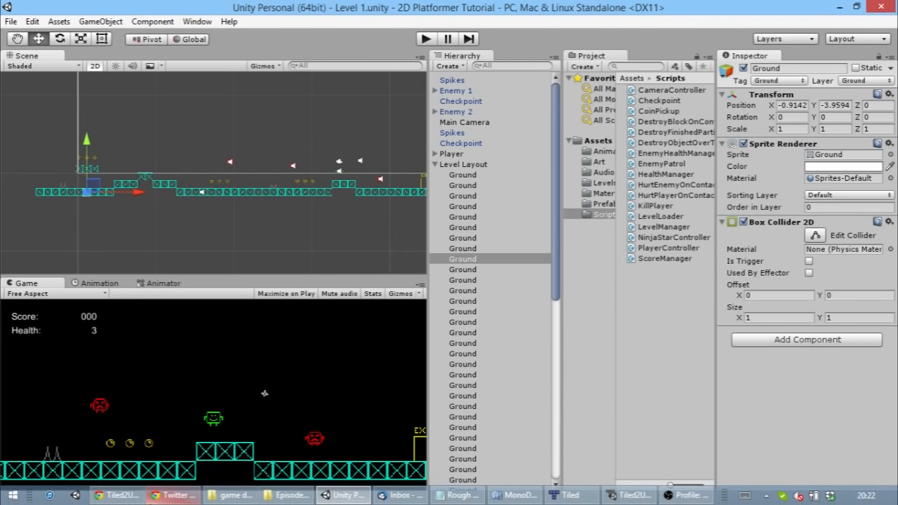
{"action": "left_click", "coordinate": [119, 494]}
{"action": "left_click", "coordinate": [53, 9]}
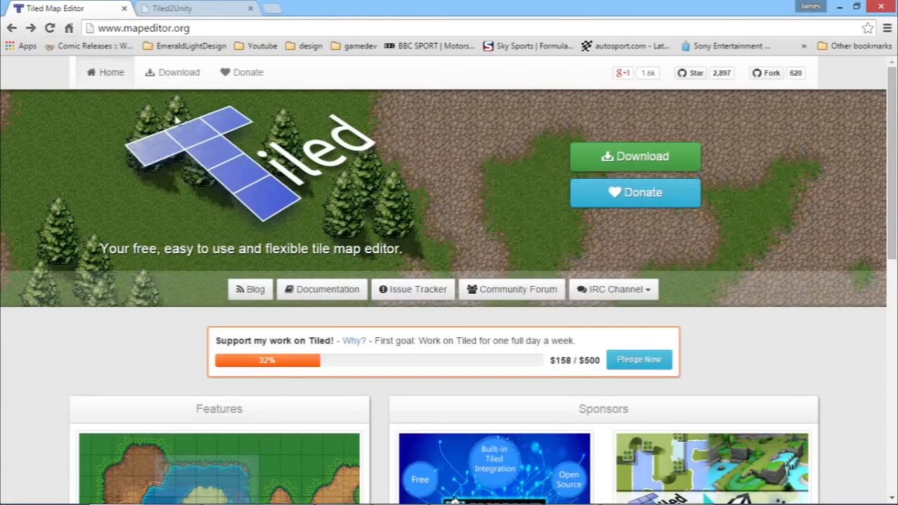
{"action": "scroll", "coordinate": [161, 303], "scroll_direction": "down", "scroll_amount": 3}
{"action": "scroll", "coordinate": [259, 316], "scroll_direction": "down", "scroll_amount": 3}
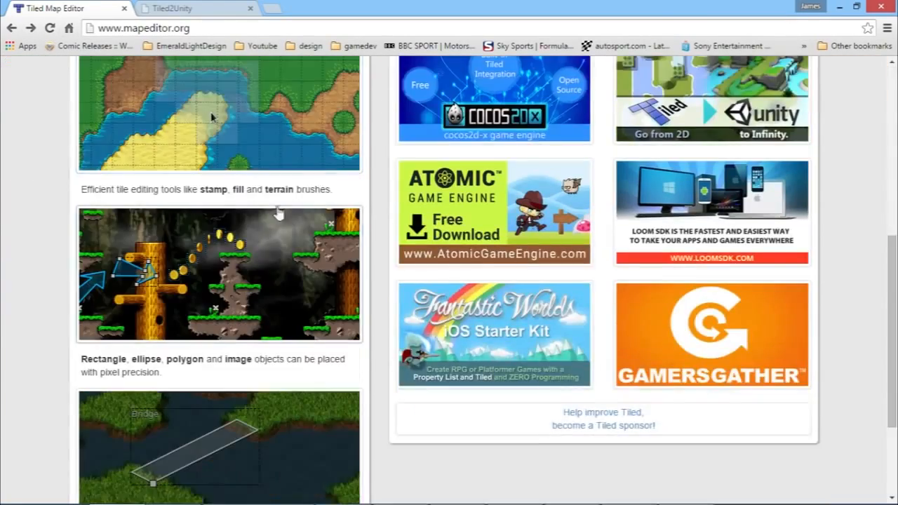
{"action": "scroll", "coordinate": [263, 327], "scroll_direction": "down", "scroll_amount": 2}
{"action": "scroll", "coordinate": [264, 327], "scroll_direction": "up", "scroll_amount": 3}
{"action": "scroll", "coordinate": [212, 183], "scroll_direction": "up", "scroll_amount": 5}
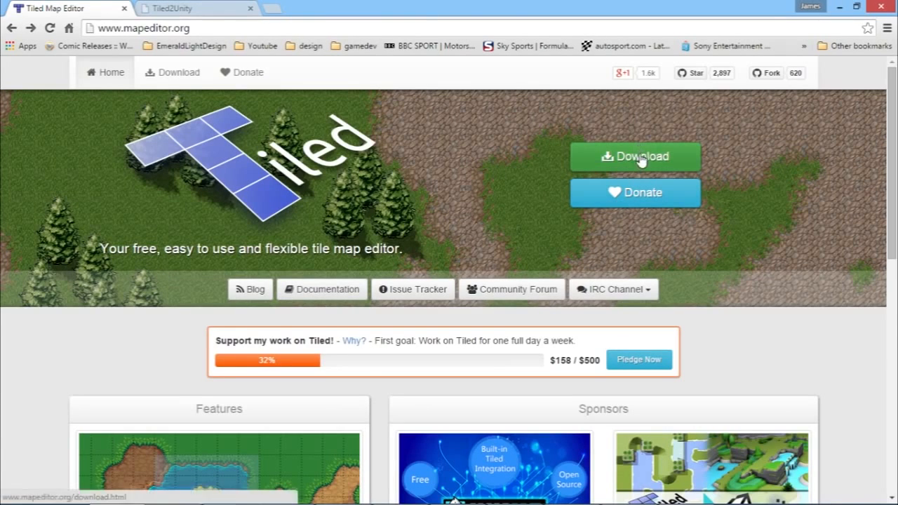
{"action": "left_click", "coordinate": [187, 8]}
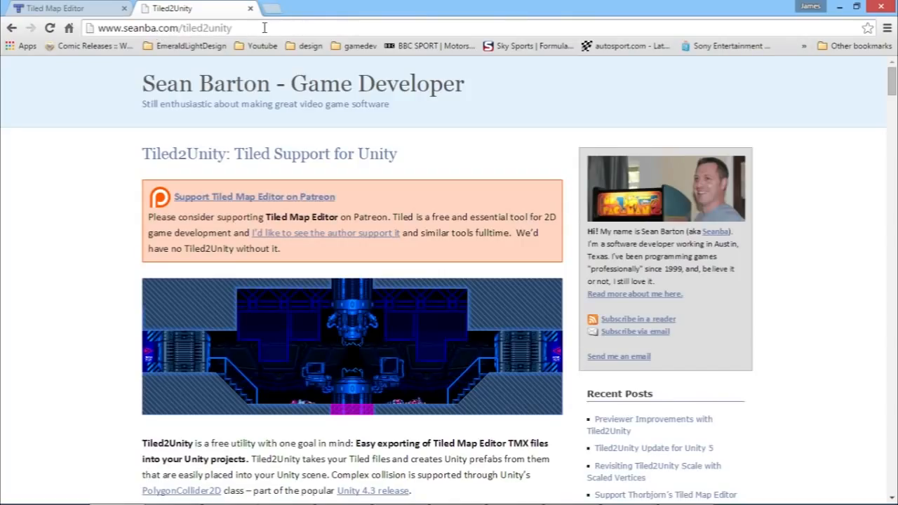
{"action": "scroll", "coordinate": [116, 210], "scroll_direction": "down", "scroll_amount": 6}
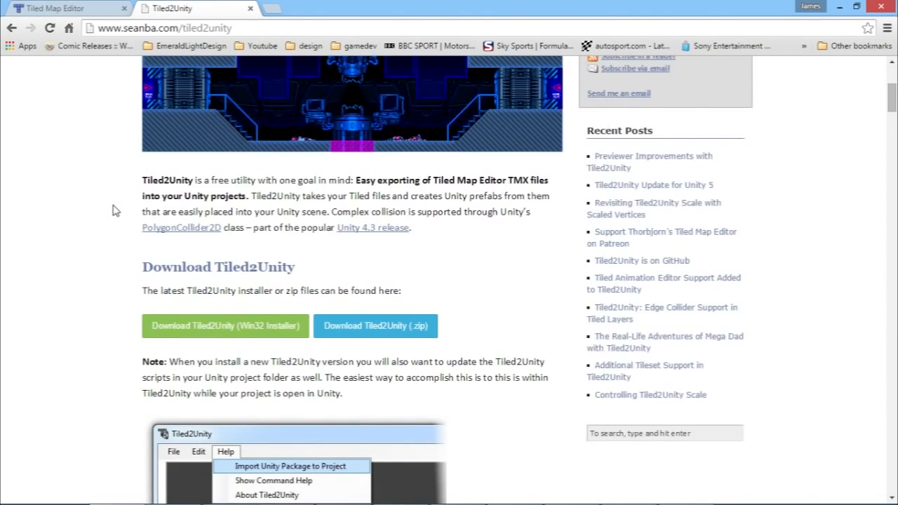
{"action": "scroll", "coordinate": [99, 277], "scroll_direction": "up", "scroll_amount": 5}
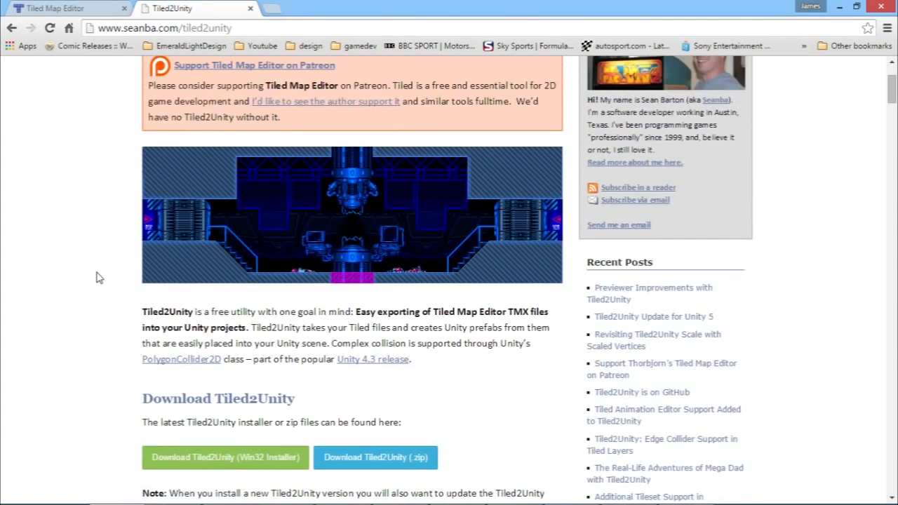
{"action": "scroll", "coordinate": [99, 277], "scroll_direction": "up", "scroll_amount": 2}
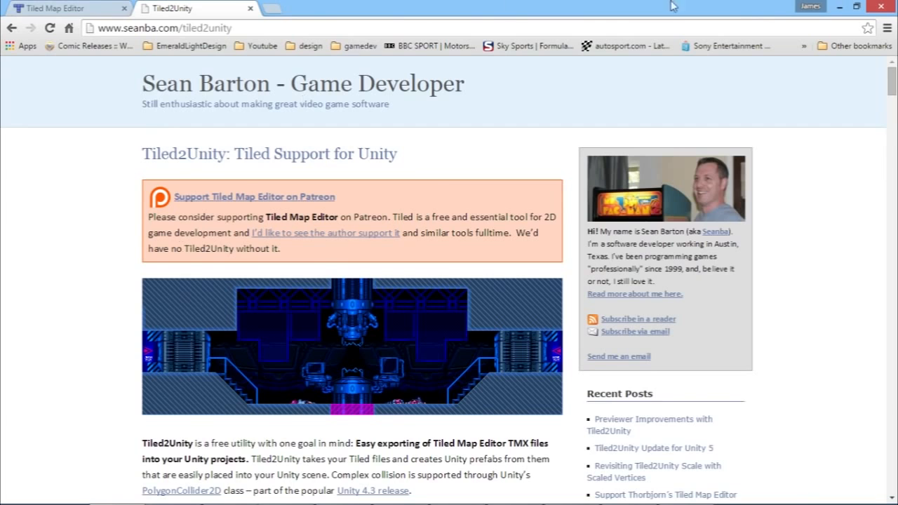
{"action": "left_click", "coordinate": [839, 6]}
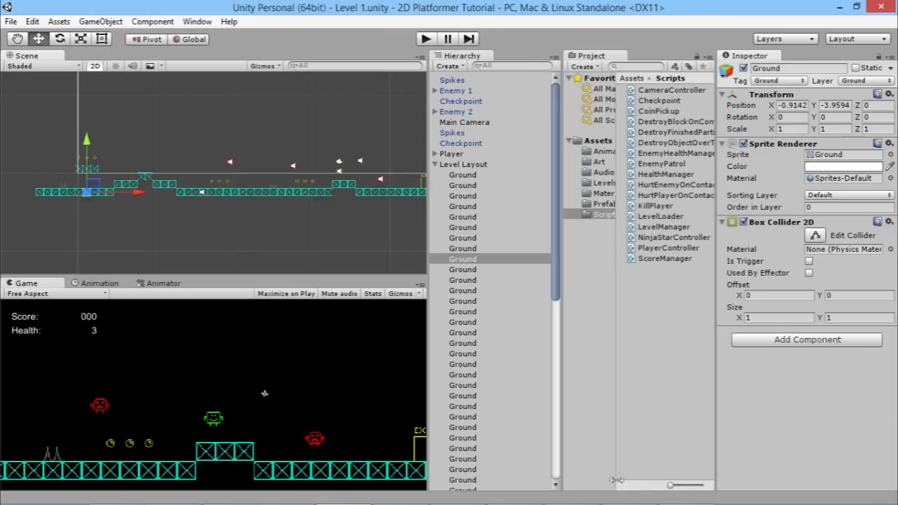
- Bring up Tiled and the Tiled2Unity utility over it, and check the utility's export folder path
{"action": "left_click", "coordinate": [572, 495]}
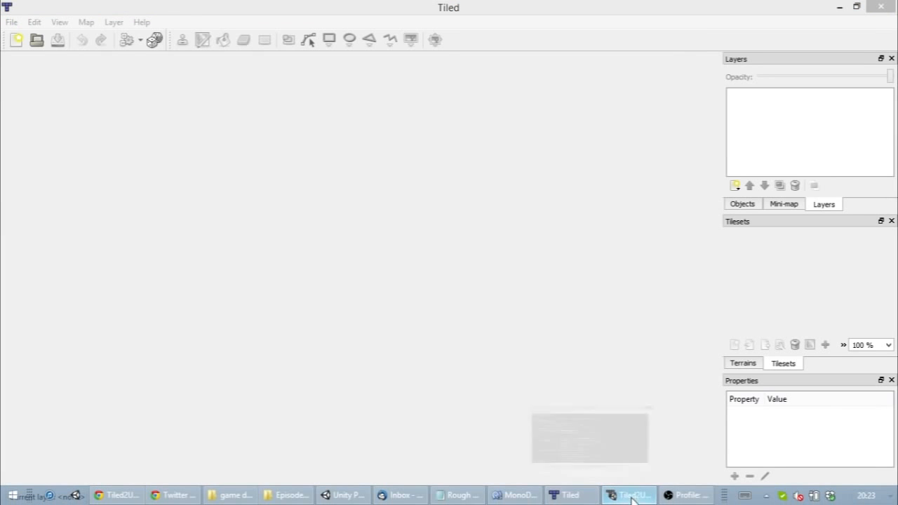
{"action": "left_click", "coordinate": [632, 499]}
{"action": "left_click_drag", "start_coordinate": [433, 94], "coordinate": [436, 69]}
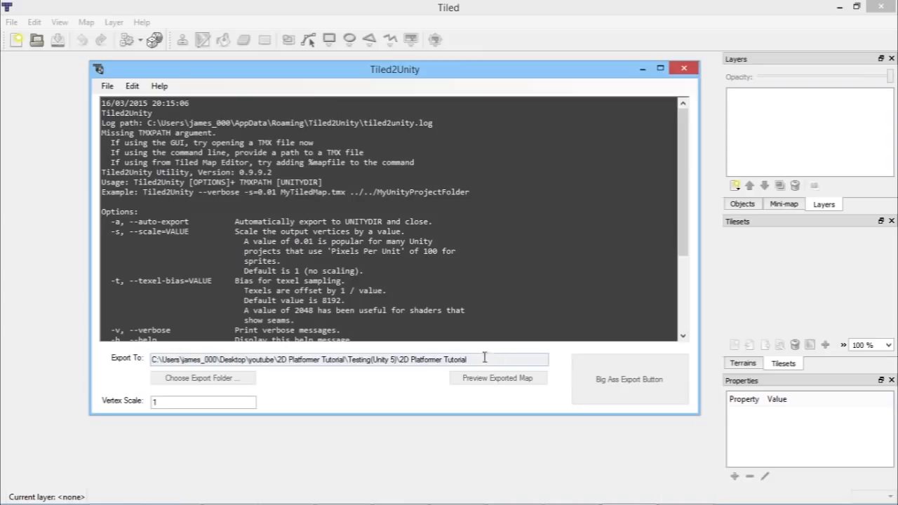
{"action": "left_click_drag", "start_coordinate": [486, 358], "coordinate": [156, 359]}
{"action": "left_click", "coordinate": [331, 264]}
- Import the complete Tiled2Unity package into the Unity project and open its Tiled2Unity assets folder
{"action": "left_click", "coordinate": [159, 86]}
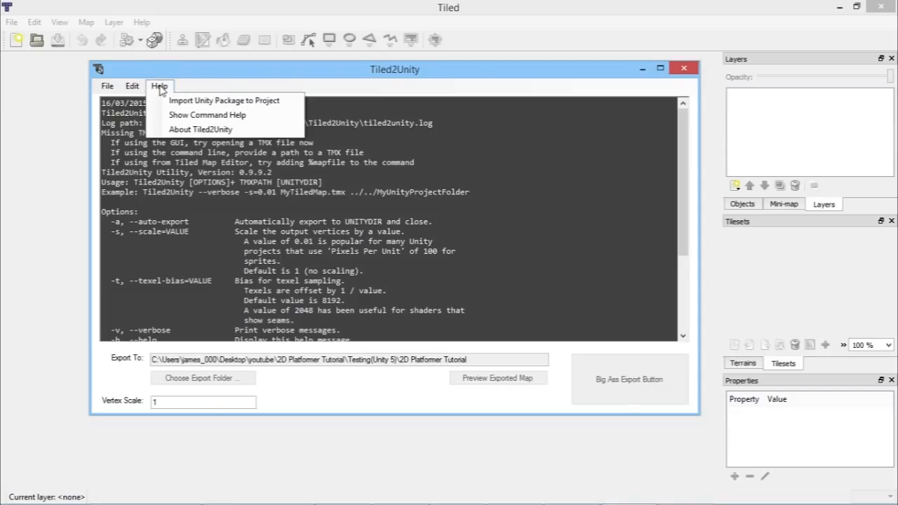
{"action": "left_click", "coordinate": [258, 101]}
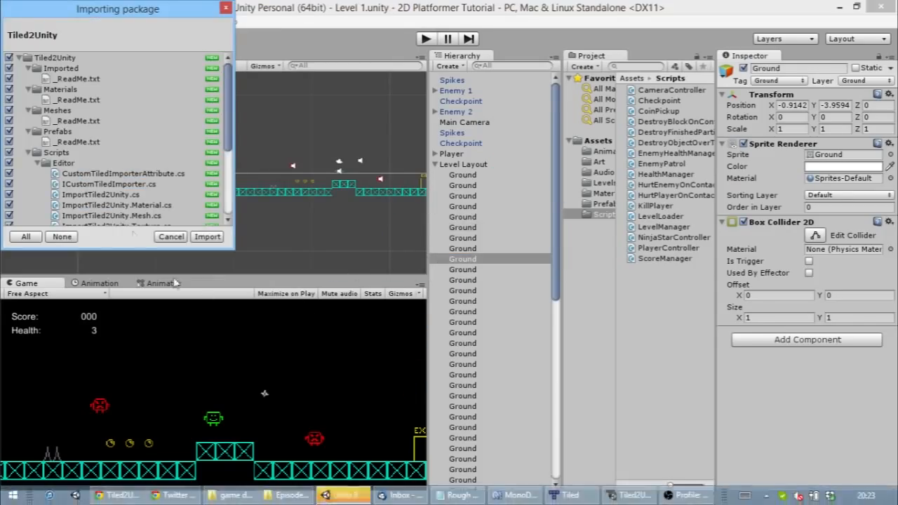
{"action": "left_click", "coordinate": [207, 237]}
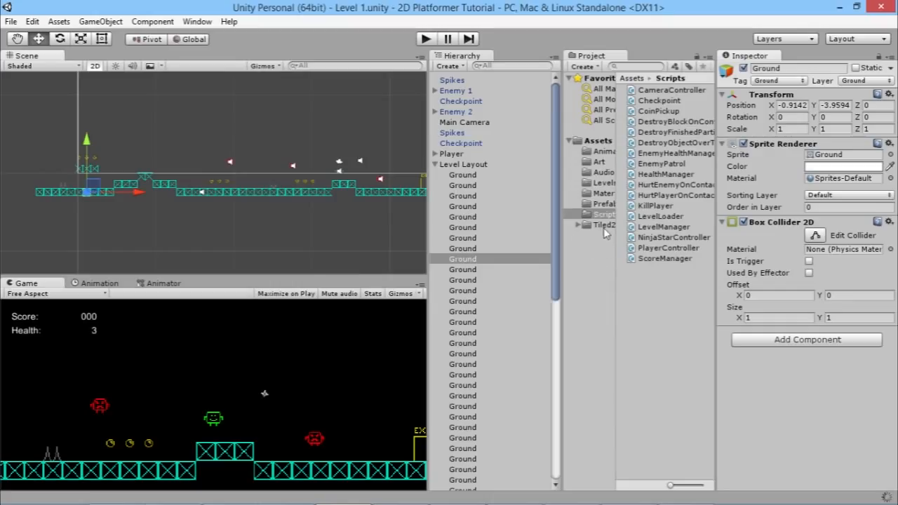
{"action": "left_click", "coordinate": [603, 226]}
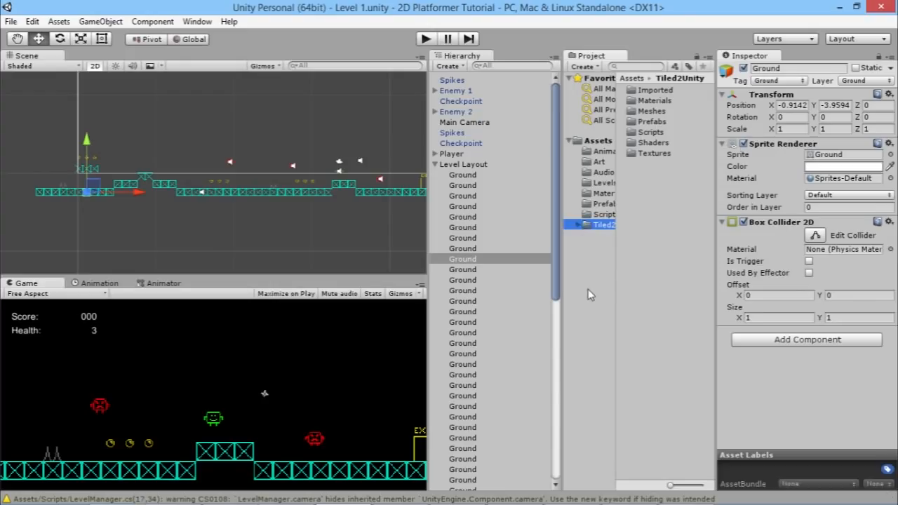
- Switch to Tiled and start a new map with Orthogonal orientation, XML tile layer format and Left Up render order
{"action": "mouse_move", "coordinate": [579, 500]}
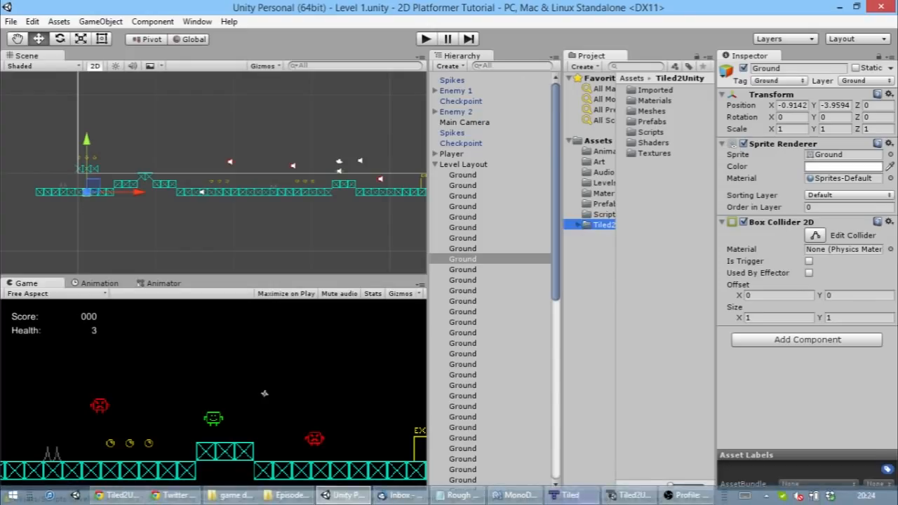
{"action": "left_click", "coordinate": [576, 496]}
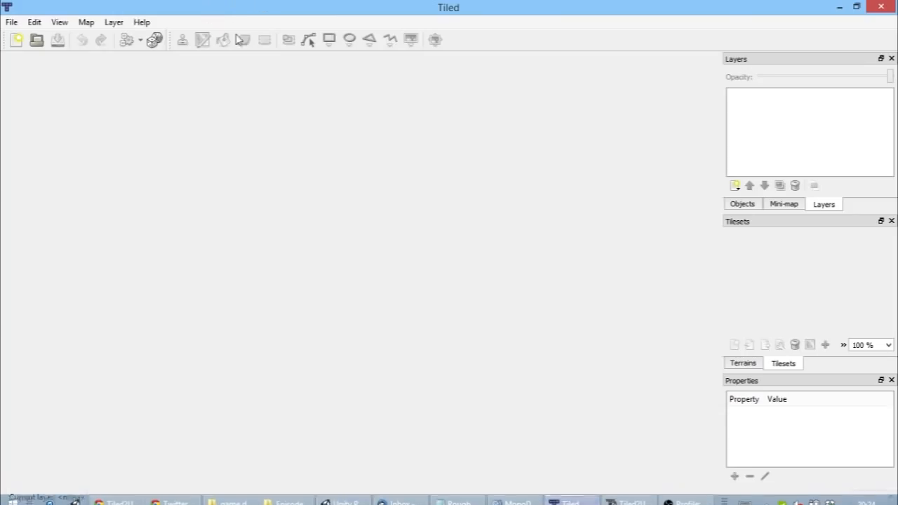
{"action": "left_click", "coordinate": [11, 22]}
{"action": "left_click", "coordinate": [30, 36]}
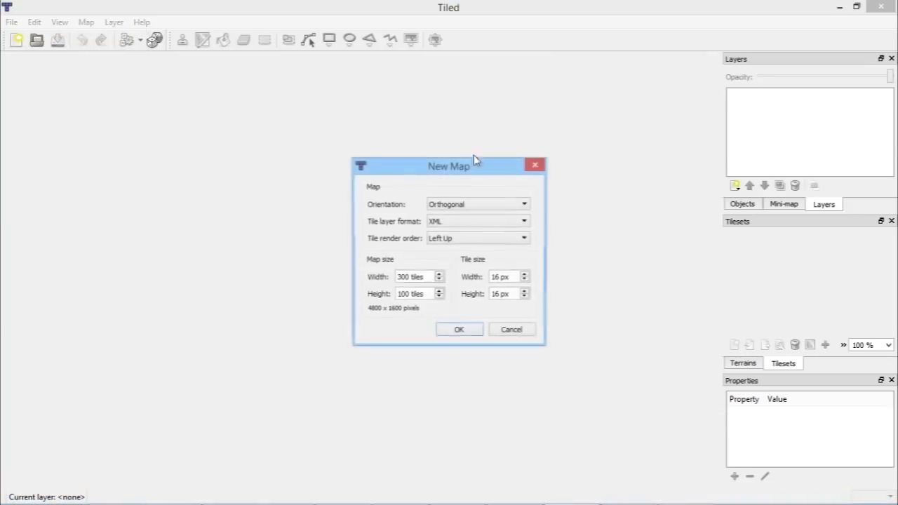
{"action": "left_click", "coordinate": [488, 209]}
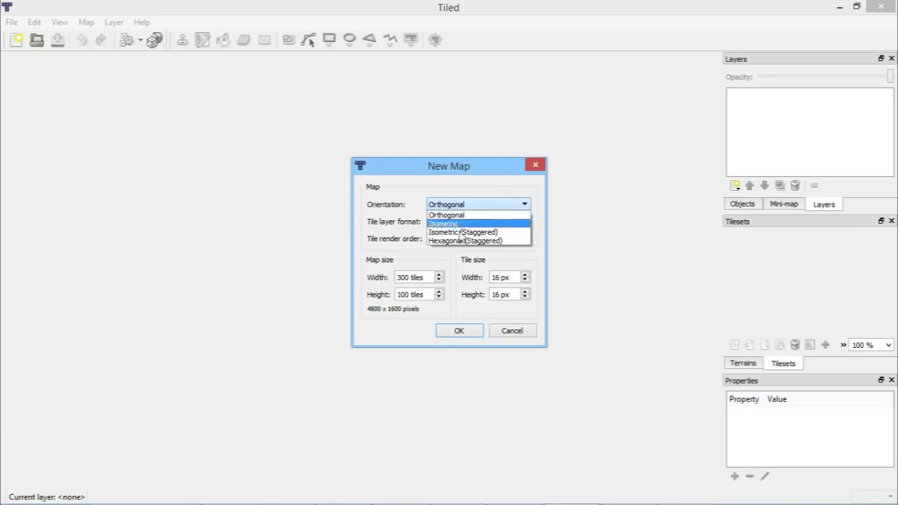
{"action": "left_click", "coordinate": [496, 180]}
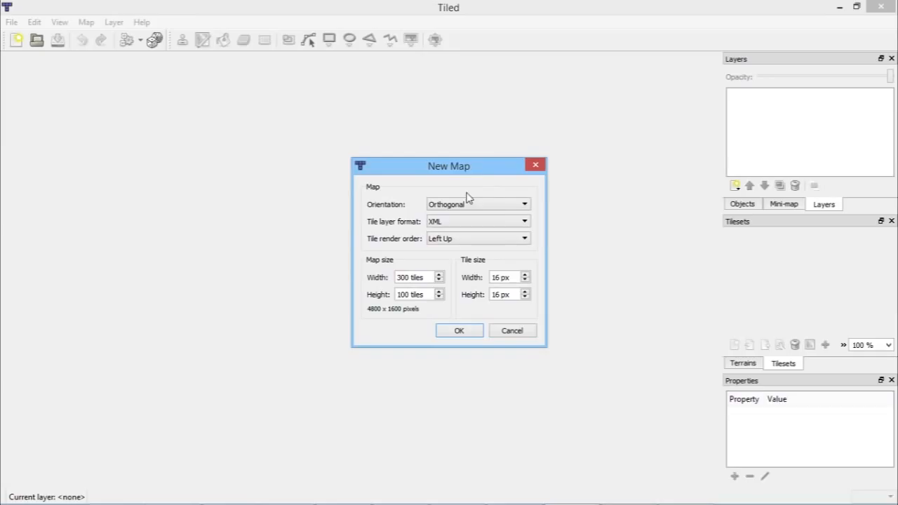
{"action": "left_click", "coordinate": [477, 238]}
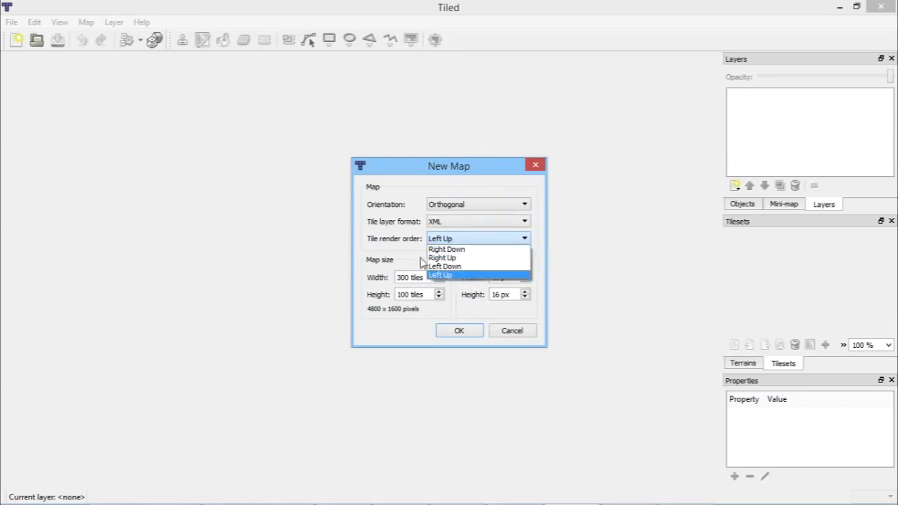
{"action": "left_click", "coordinate": [399, 245]}
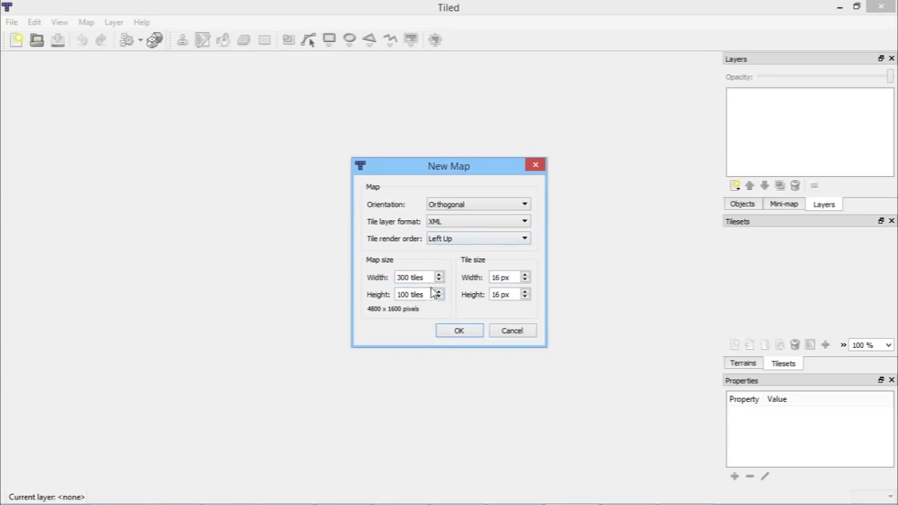
- Check the sprite sheet's pixels per unit in Unity's Art folder, and create the Tiled map at 300 x 100 tiles of 16 px
{"action": "left_click", "coordinate": [409, 276]}
{"action": "left_click", "coordinate": [344, 496]}
{"action": "left_click", "coordinate": [598, 162]}
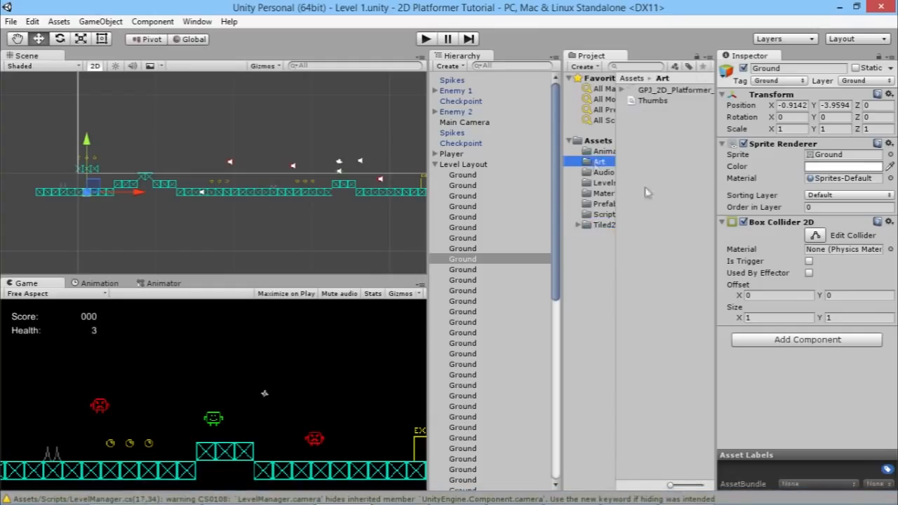
{"action": "left_click", "coordinate": [665, 91]}
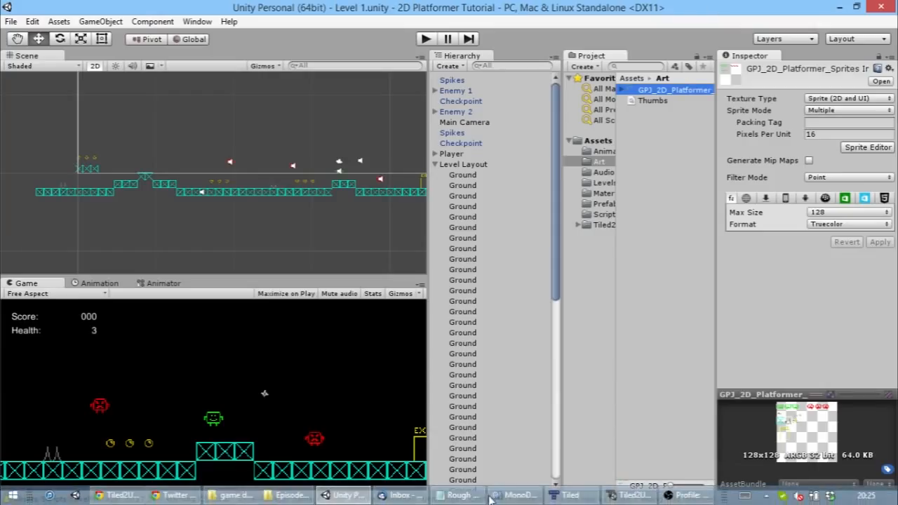
{"action": "left_click", "coordinate": [589, 496]}
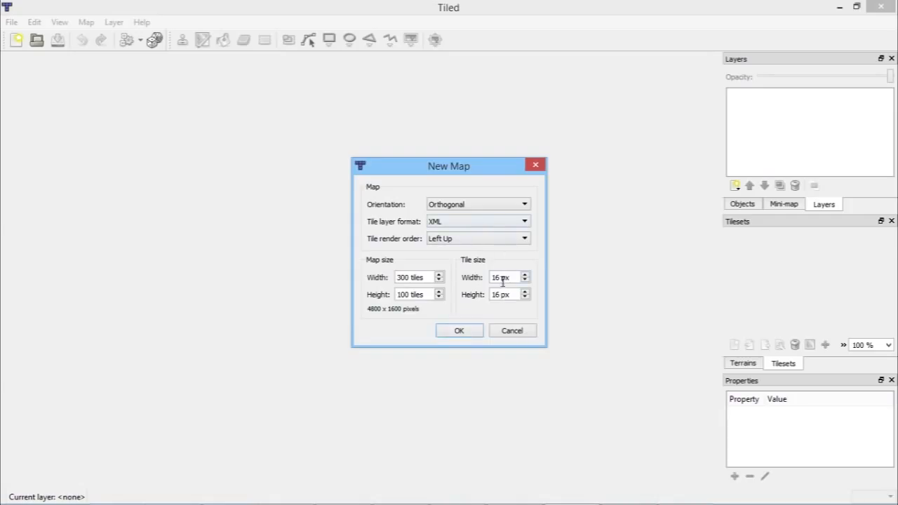
{"action": "left_click", "coordinate": [460, 331]}
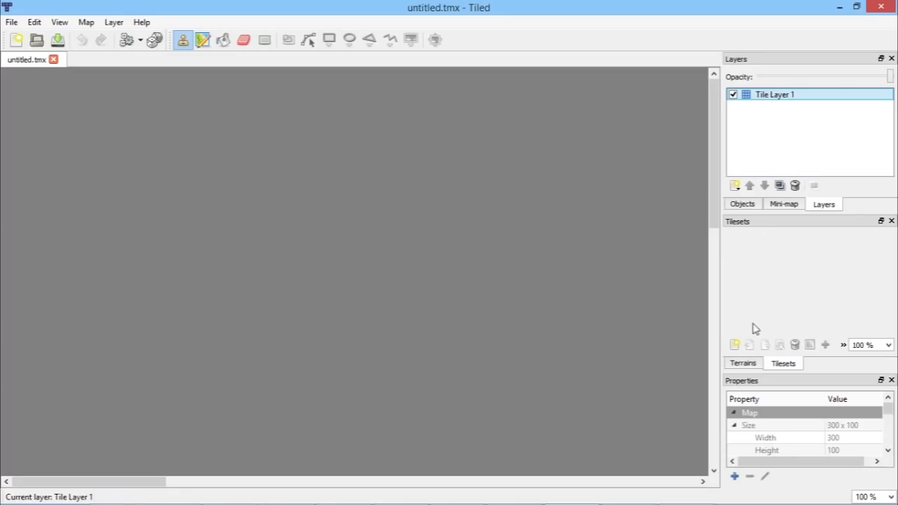
- Start a new tileset named basic_tileset, based on a tileset image
{"action": "left_click", "coordinate": [86, 22]}
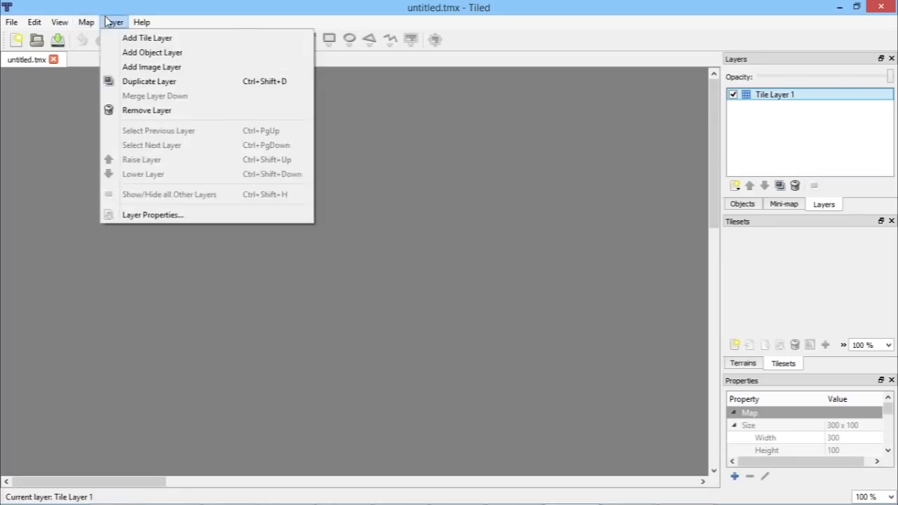
{"action": "left_click", "coordinate": [764, 372]}
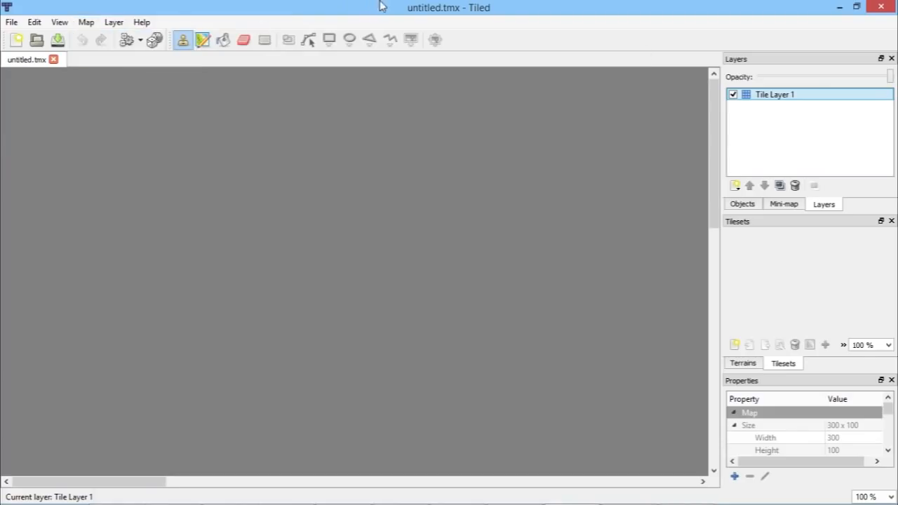
{"action": "left_click", "coordinate": [735, 346]}
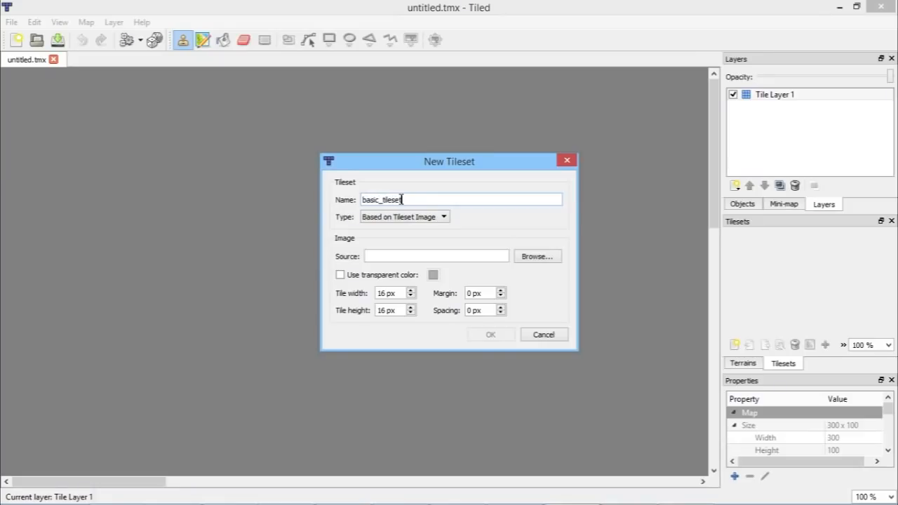
- Load GPJ_2D_Platformer_Sprites.png from the 2D Platformer Tutorial project's Assets/Art folder as the source image and create the tileset with 16 px tiles
{"action": "left_click", "coordinate": [538, 258]}
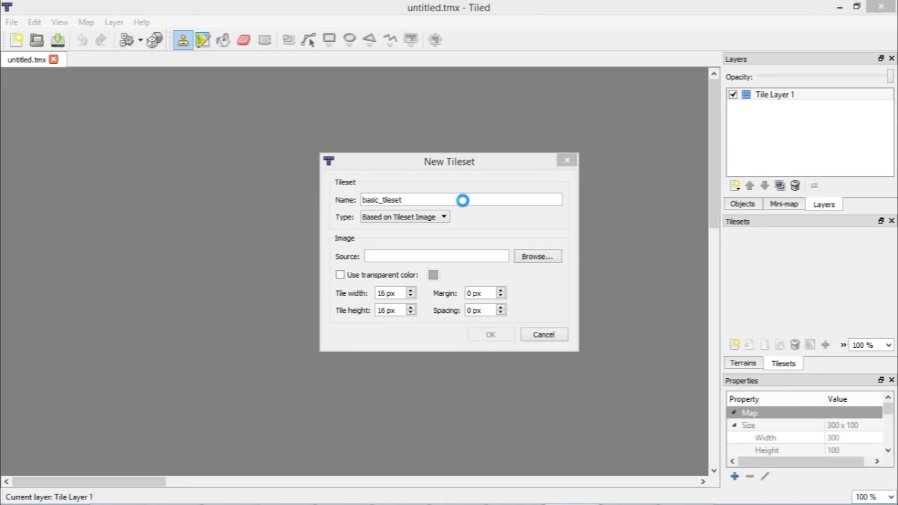
{"action": "left_click", "coordinate": [459, 200]}
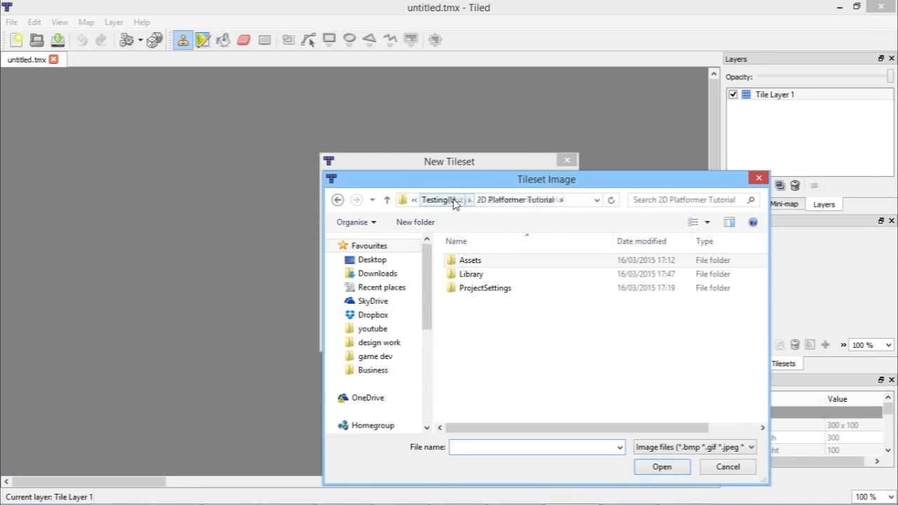
{"action": "left_click", "coordinate": [441, 199]}
{"action": "left_click", "coordinate": [448, 200]}
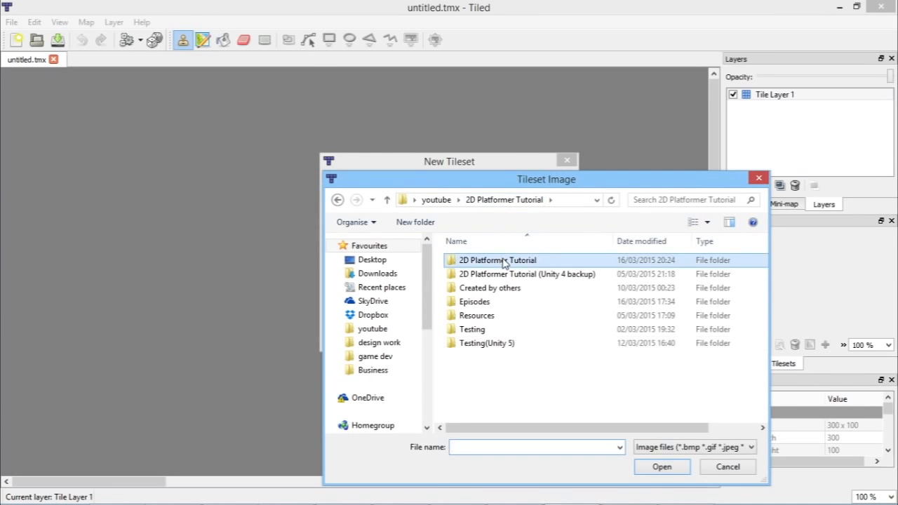
{"action": "double_click", "coordinate": [483, 261]}
{"action": "double_click", "coordinate": [480, 261]}
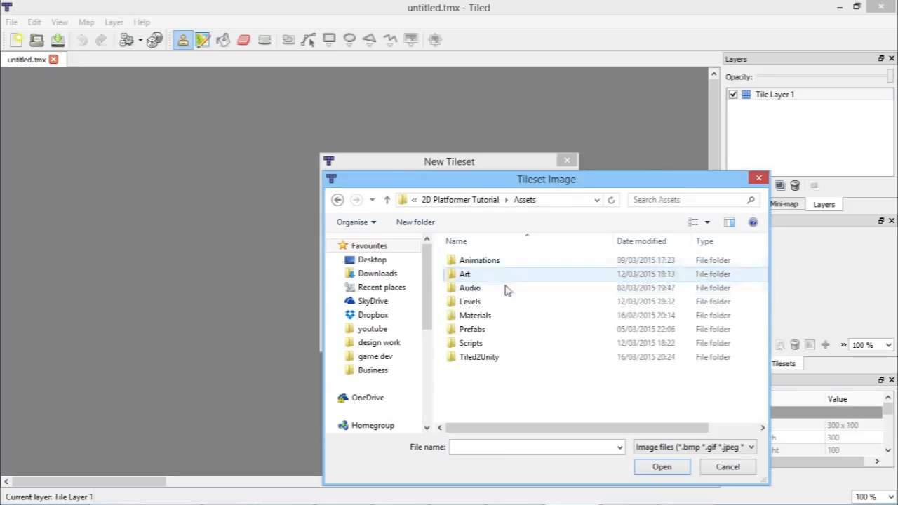
{"action": "double_click", "coordinate": [493, 275]}
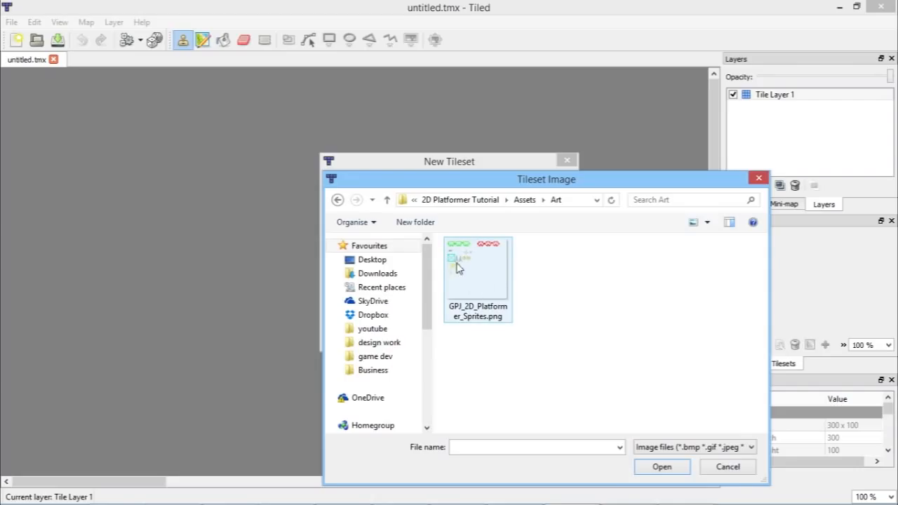
{"action": "double_click", "coordinate": [462, 266]}
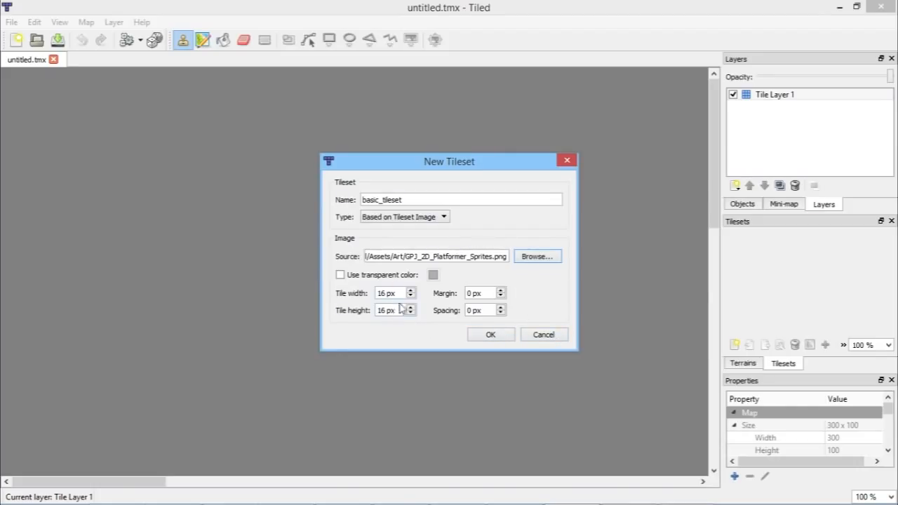
{"action": "left_click", "coordinate": [494, 336]}
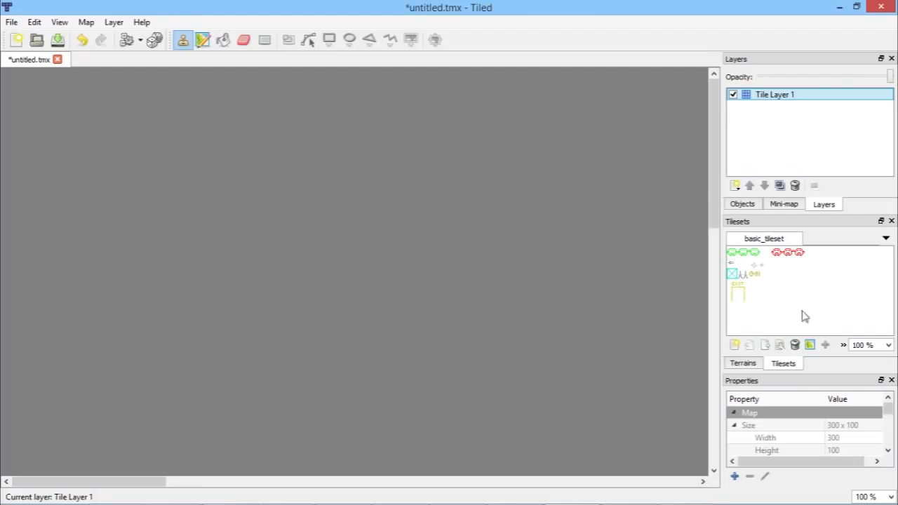
- Try painting freehand strokes and a straight row with the crossed square ground tile on Tile Layer 1, and undo all of them
{"action": "left_click", "coordinate": [732, 274]}
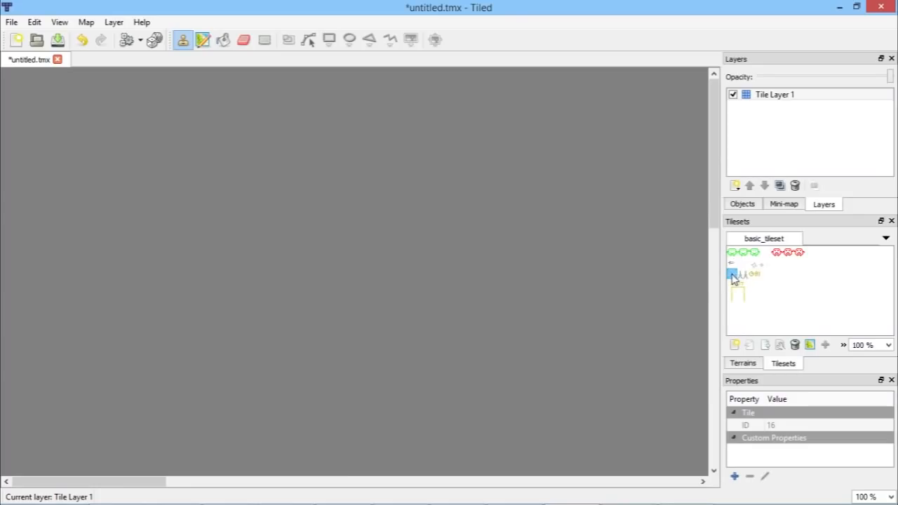
{"action": "mouse_move", "coordinate": [40, 315]}
{"action": "left_mouse_down"}
{"action": "mouse_move", "coordinate": [122, 315]}
{"action": "mouse_move", "coordinate": [409, 245]}
{"action": "mouse_move", "coordinate": [457, 242]}
{"action": "left_mouse_up"}
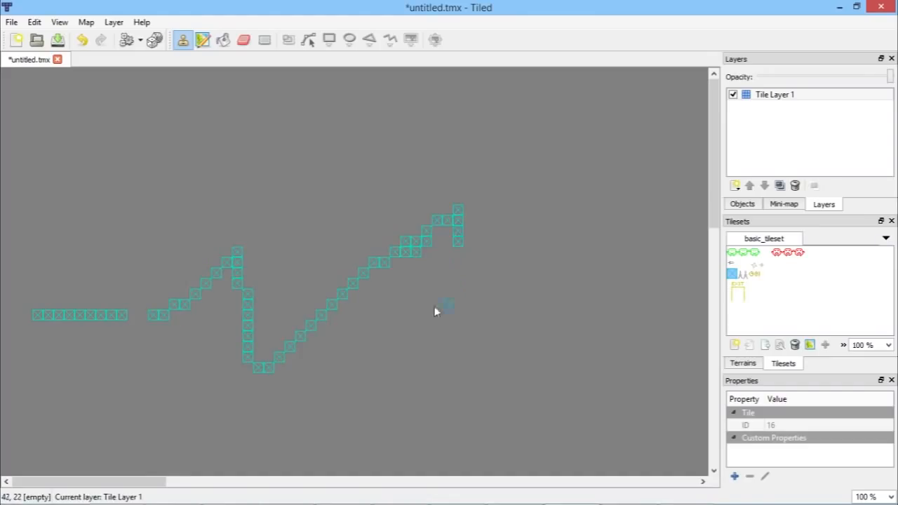
{"action": "mouse_move", "coordinate": [428, 305]}
{"action": "left_mouse_down"}
{"action": "mouse_move", "coordinate": [451, 317]}
{"action": "mouse_move", "coordinate": [576, 317]}
{"action": "mouse_move", "coordinate": [555, 315]}
{"action": "left_mouse_up"}
{"action": "mouse_move", "coordinate": [558, 251]}
{"action": "left_mouse_down"}
{"action": "mouse_move", "coordinate": [294, 311]}
{"action": "mouse_move", "coordinate": [116, 298]}
{"action": "mouse_move", "coordinate": [157, 223]}
{"action": "mouse_move", "coordinate": [223, 362]}
{"action": "mouse_move", "coordinate": [291, 393]}
{"action": "mouse_move", "coordinate": [531, 398]}
{"action": "left_mouse_up"}
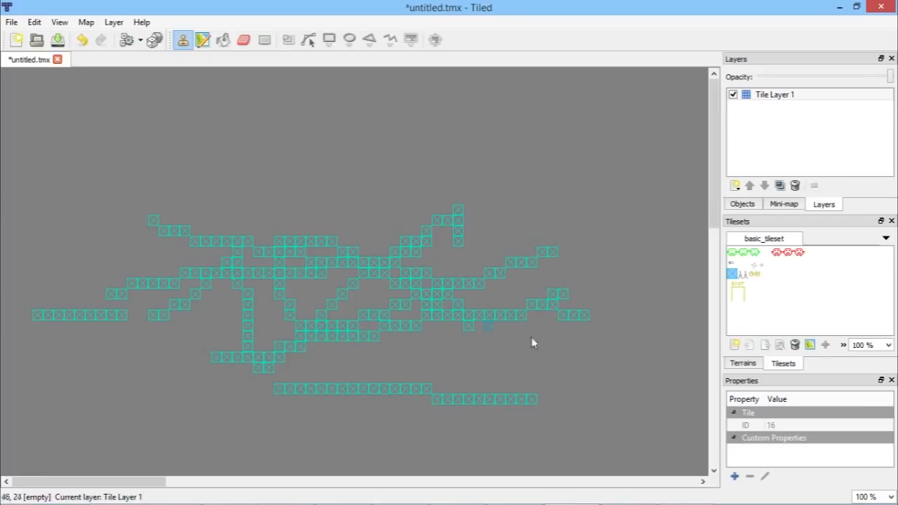
{"action": "key", "text": "ctrl+z"}
{"action": "key", "text": "ctrl+z"}
{"action": "key", "text": "ctrl+z"}
{"action": "key", "text": "ctrl+z"}
{"action": "key", "text": "ctrl+z"}
{"action": "key", "text": "ctrl+z"}
{"action": "key", "text": "ctrl+z"}
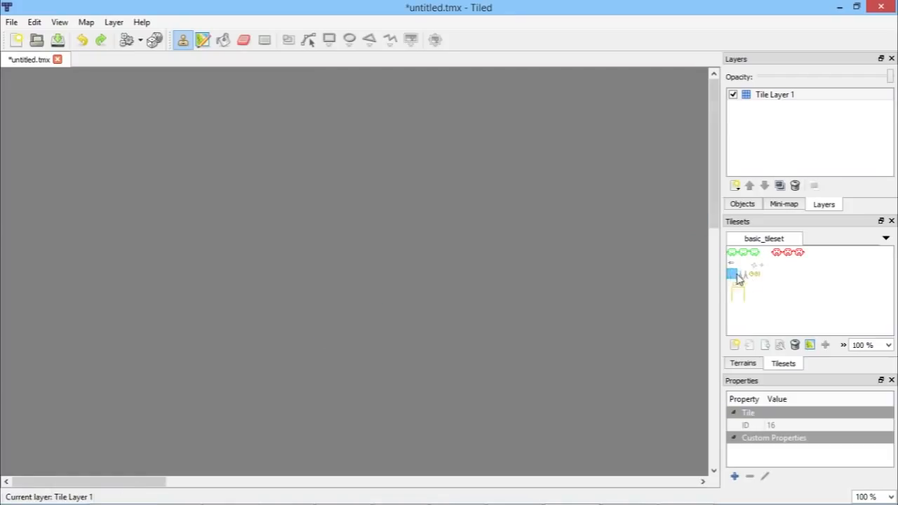
{"action": "left_click_drag", "start_coordinate": [61, 307], "coordinate": [337, 305]}
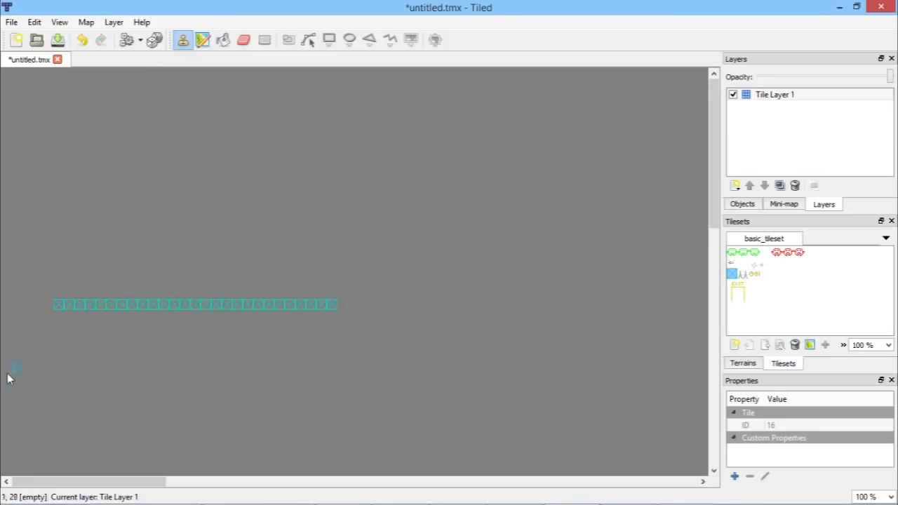
{"action": "key", "text": "ctrl+z"}
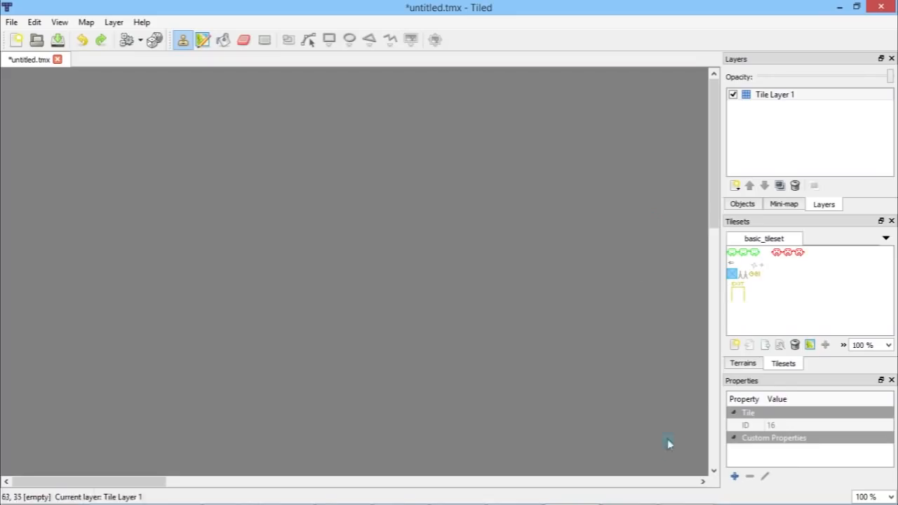
- Review the scale option and the supported prefab object properties in the Tiled2Unity utility's help text, and return to the Tiled map
{"action": "left_click", "coordinate": [621, 496]}
{"action": "scroll", "coordinate": [526, 162], "scroll_direction": "down", "scroll_amount": 4}
{"action": "scroll", "coordinate": [526, 157], "scroll_direction": "up", "scroll_amount": 5}
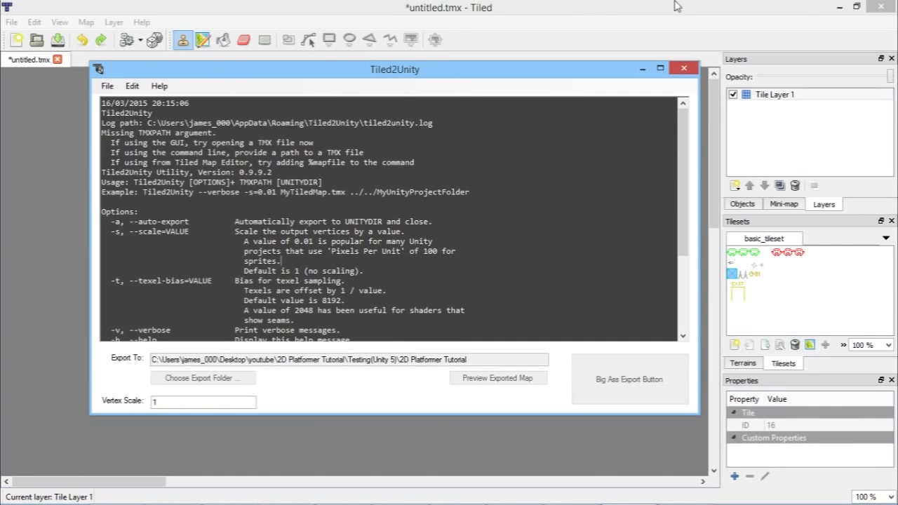
{"action": "scroll", "coordinate": [418, 146], "scroll_direction": "down", "scroll_amount": 4}
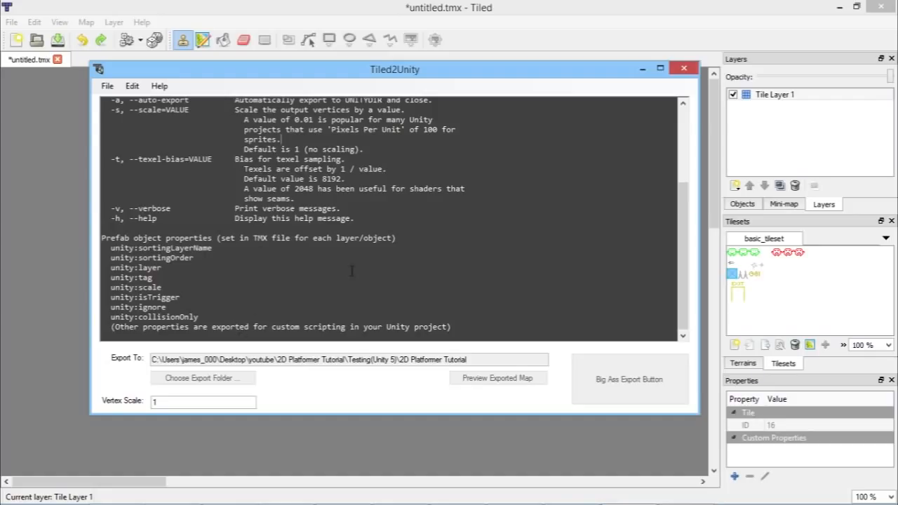
{"action": "left_click", "coordinate": [489, 13]}
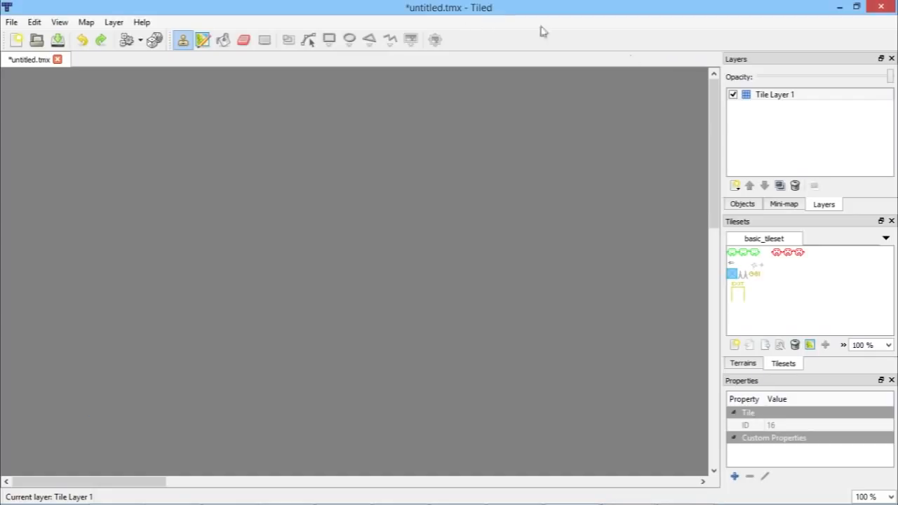
- Open the map properties and add a custom property named unity:scale
{"action": "left_click", "coordinate": [86, 22]}
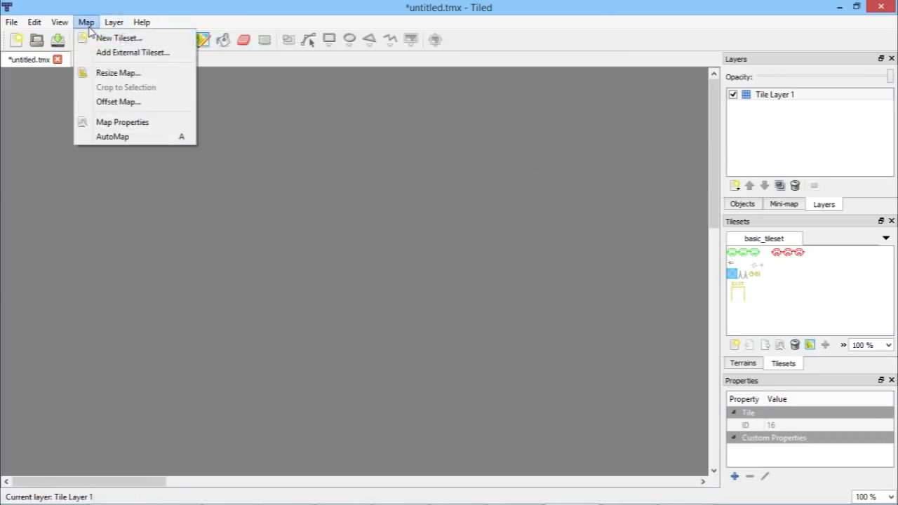
{"action": "left_click", "coordinate": [121, 124]}
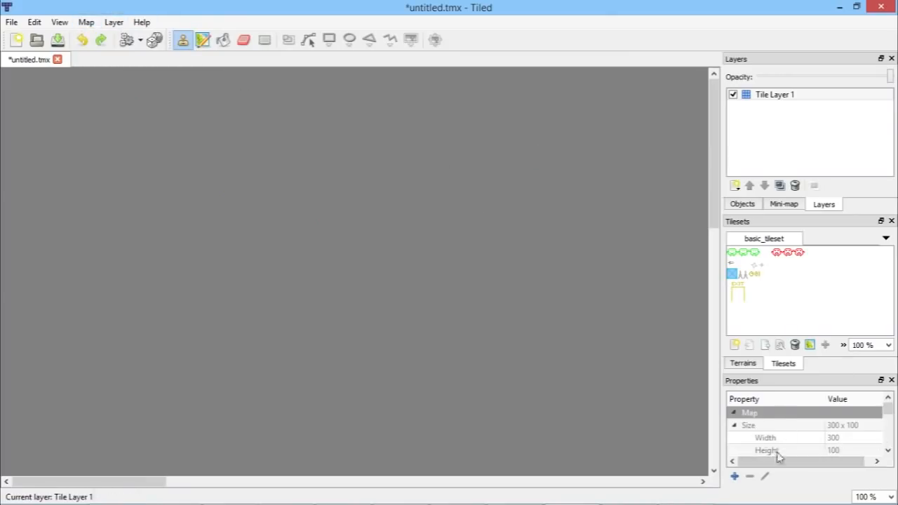
{"action": "left_click_drag", "start_coordinate": [888, 410], "coordinate": [887, 443]}
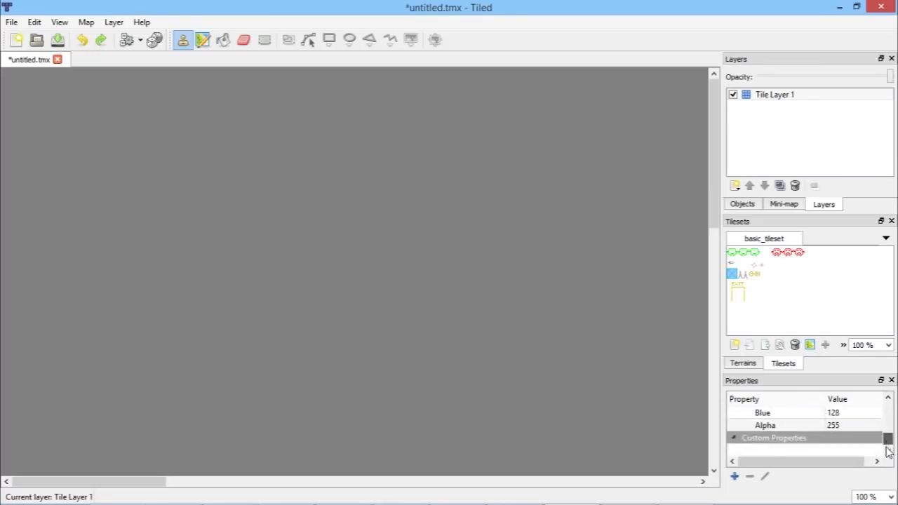
{"action": "left_click", "coordinate": [735, 476]}
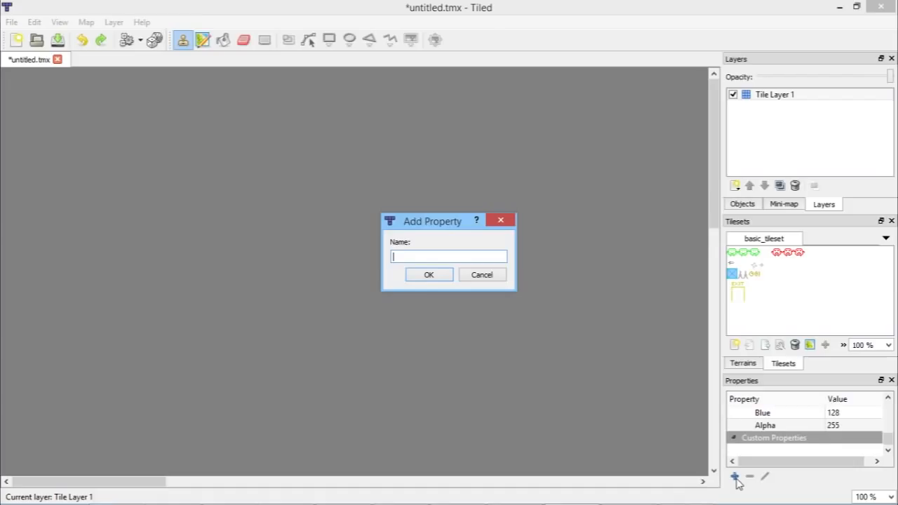
{"action": "type", "text": "unity:scale"}
{"action": "left_click", "coordinate": [415, 277]}
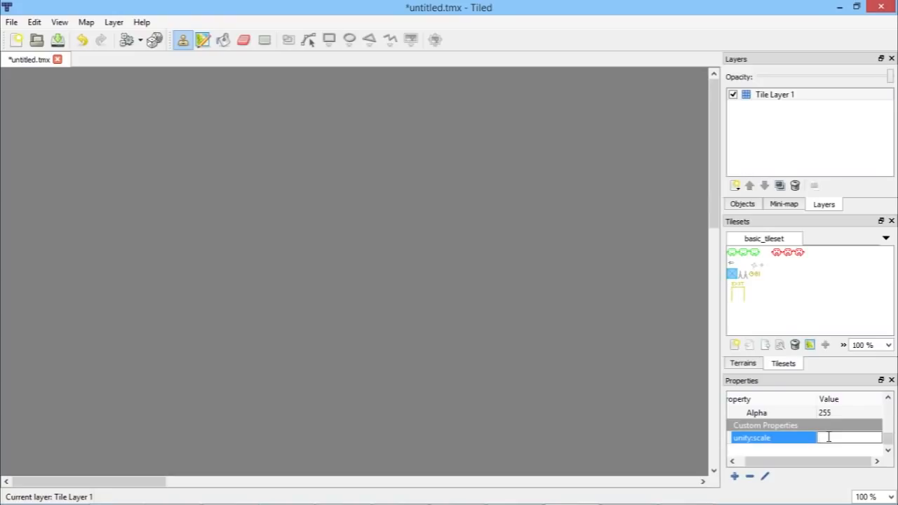
- Set the map's unity:scale custom property to .0625
{"action": "type", "text": ".0625"}
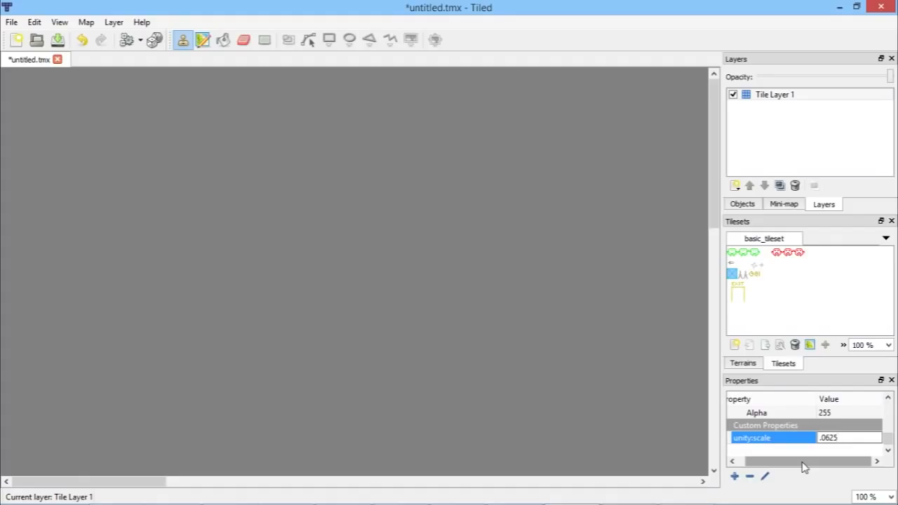
{"action": "key", "text": "Return"}
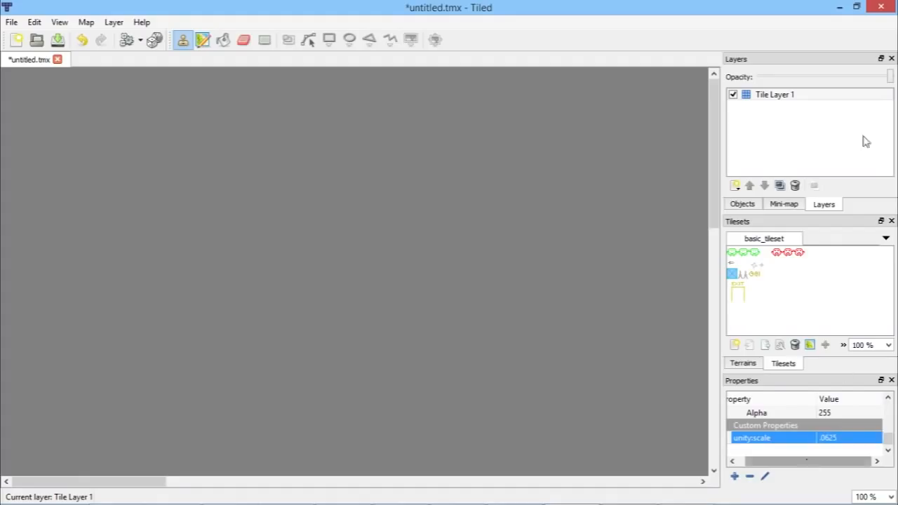
- Rename Tile Layer 1 to Ground
{"action": "left_click", "coordinate": [766, 98]}
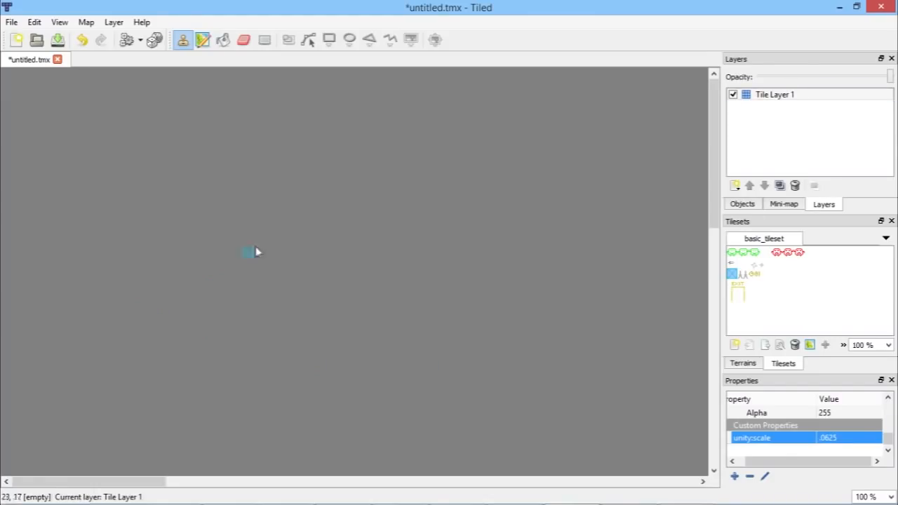
{"action": "left_click", "coordinate": [778, 99]}
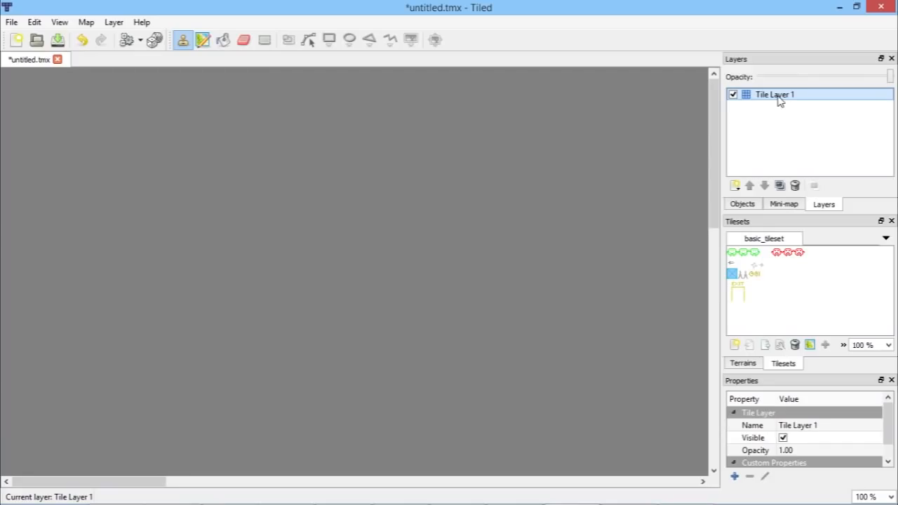
{"action": "right_click", "coordinate": [780, 98]}
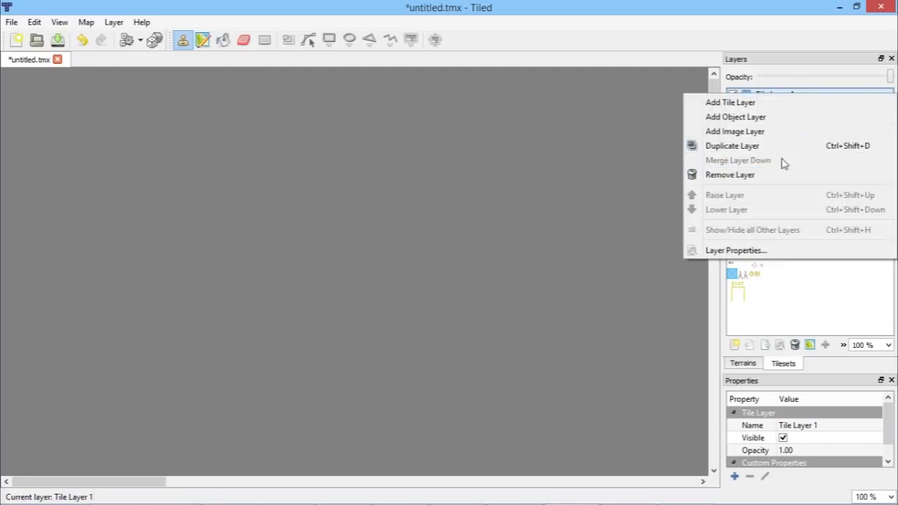
{"action": "left_click", "coordinate": [794, 94]}
{"action": "double_click", "coordinate": [786, 94]}
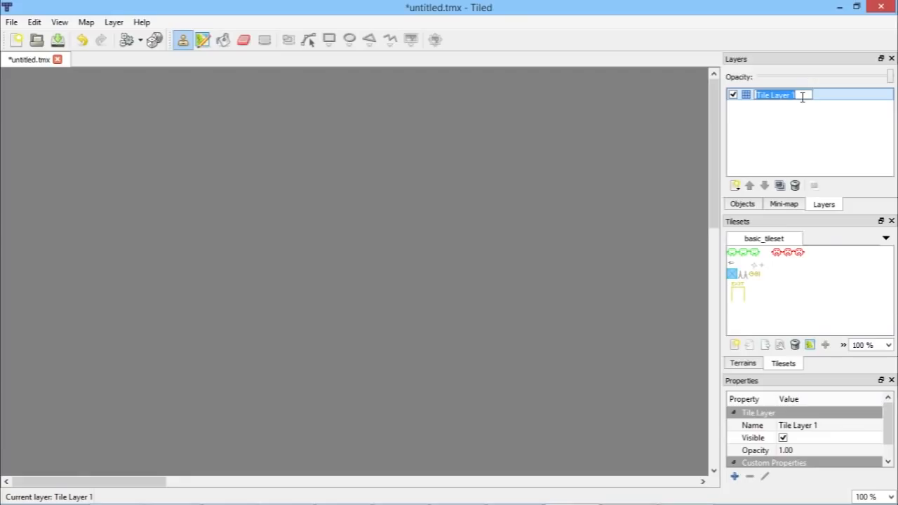
{"action": "type", "text": "Ground"}
{"action": "key", "text": "Return"}
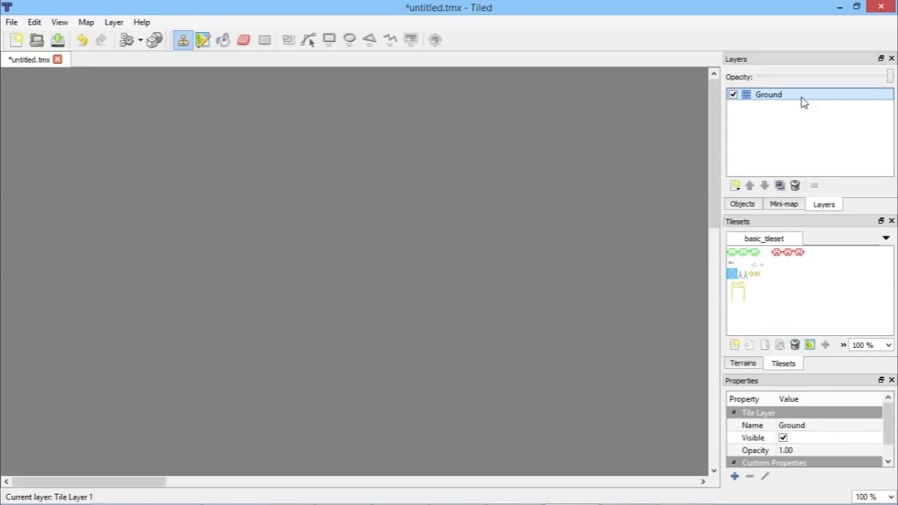
- Check a ground block's tag and layer in the Unity level and the supported property names in Tiled2Unity, and return to the Tiled map
{"action": "scroll", "coordinate": [826, 444], "scroll_direction": "down", "scroll_amount": 1}
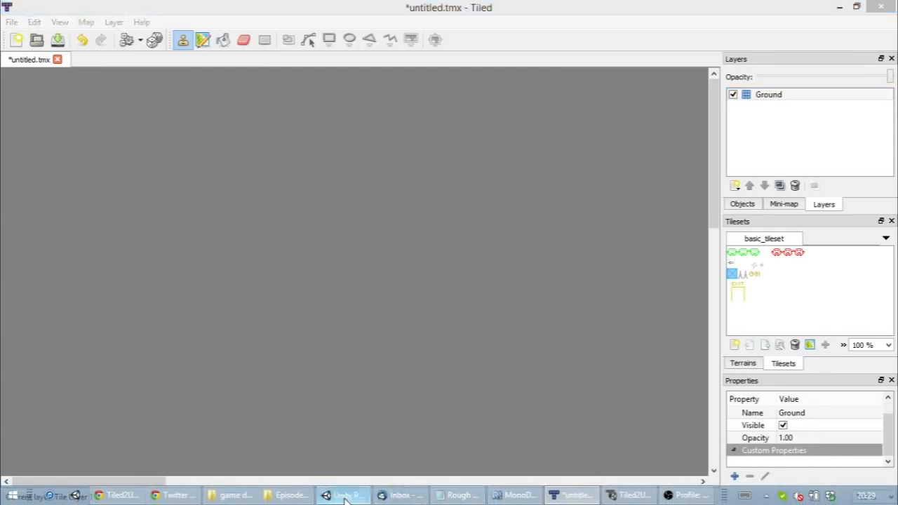
{"action": "left_click", "coordinate": [342, 495]}
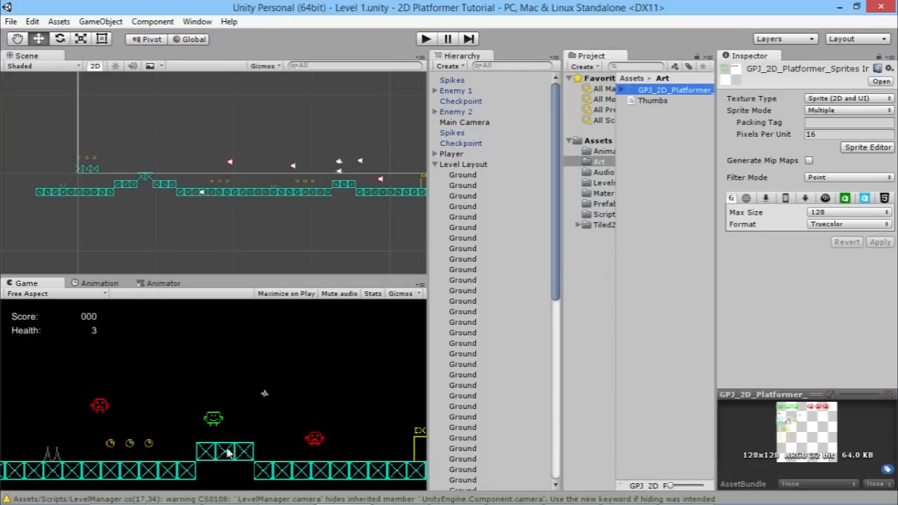
{"action": "scroll", "coordinate": [141, 175], "scroll_direction": "up", "scroll_amount": 8}
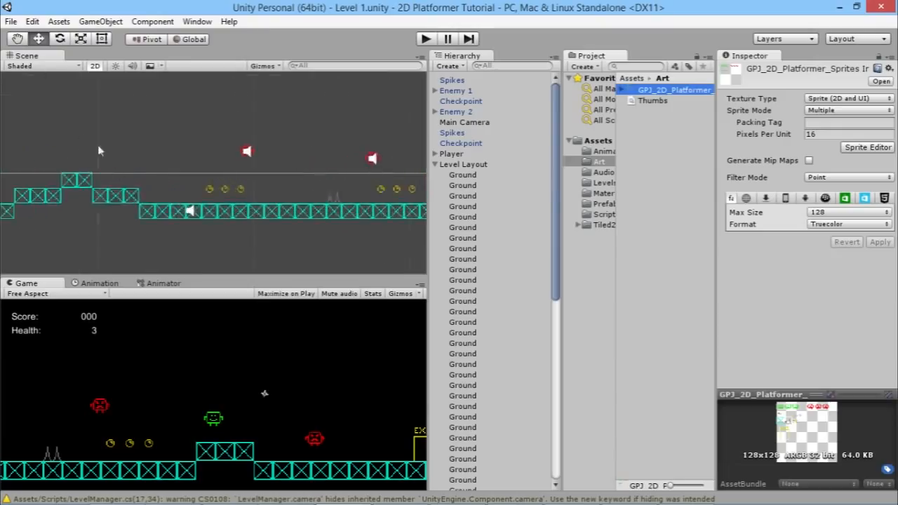
{"action": "left_click", "coordinate": [157, 201]}
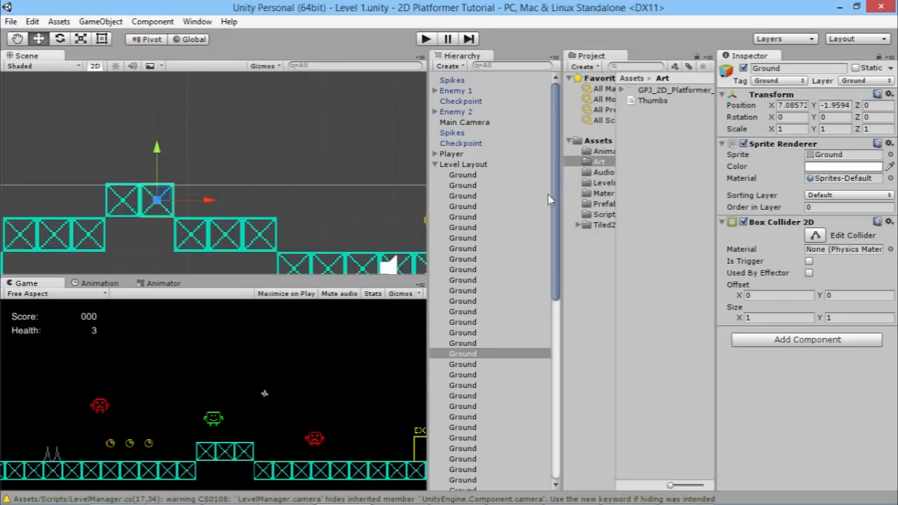
{"action": "scroll", "coordinate": [202, 169], "scroll_direction": "down", "scroll_amount": 2}
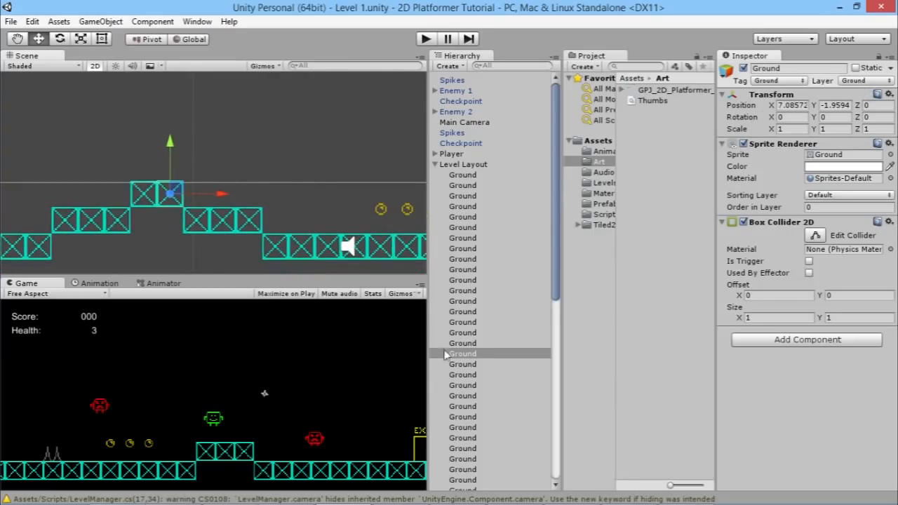
{"action": "mouse_move", "coordinate": [497, 502]}
{"action": "left_click", "coordinate": [628, 494]}
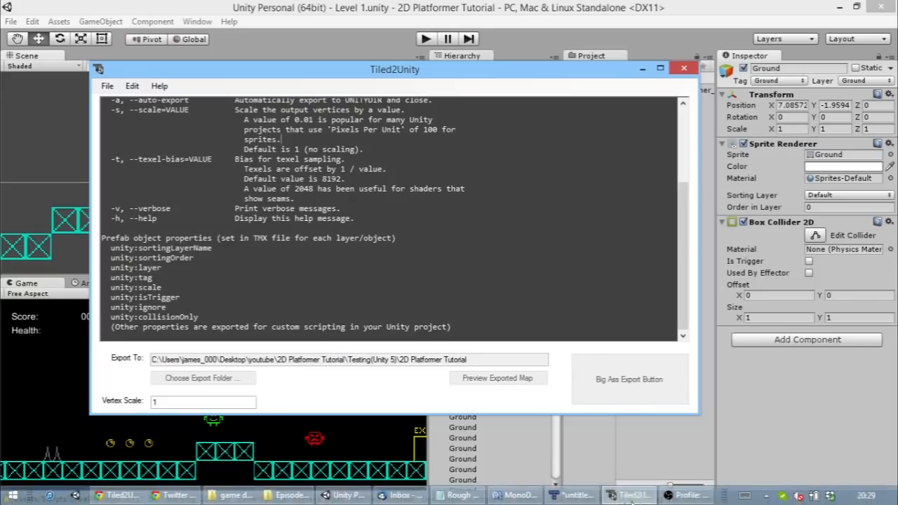
{"action": "left_click", "coordinate": [574, 496]}
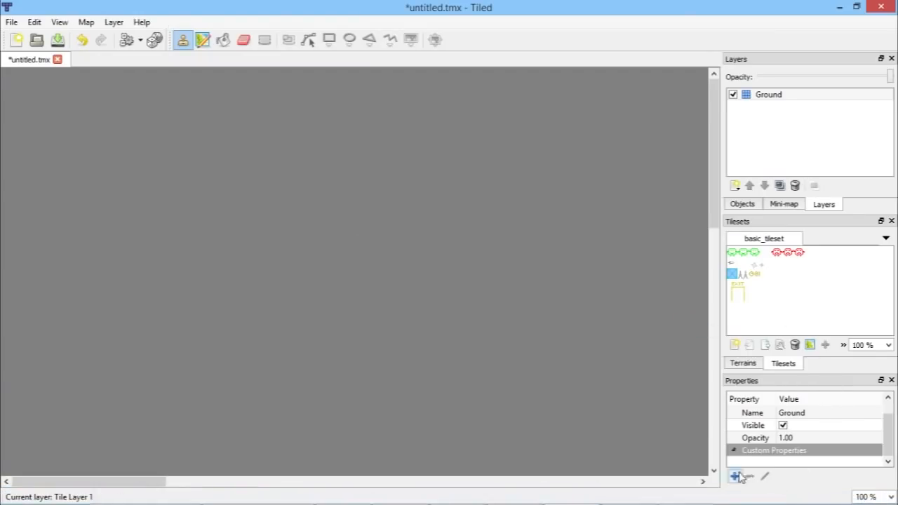
- Add a custom property named unity:layer with the value Ground to the Ground layer
{"action": "left_click", "coordinate": [786, 96]}
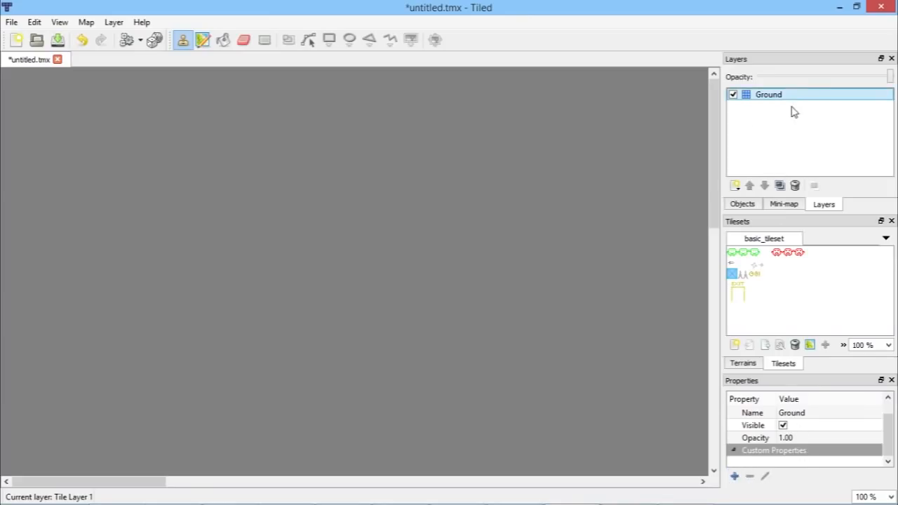
{"action": "left_click", "coordinate": [734, 475]}
{"action": "type", "text": "unit"}
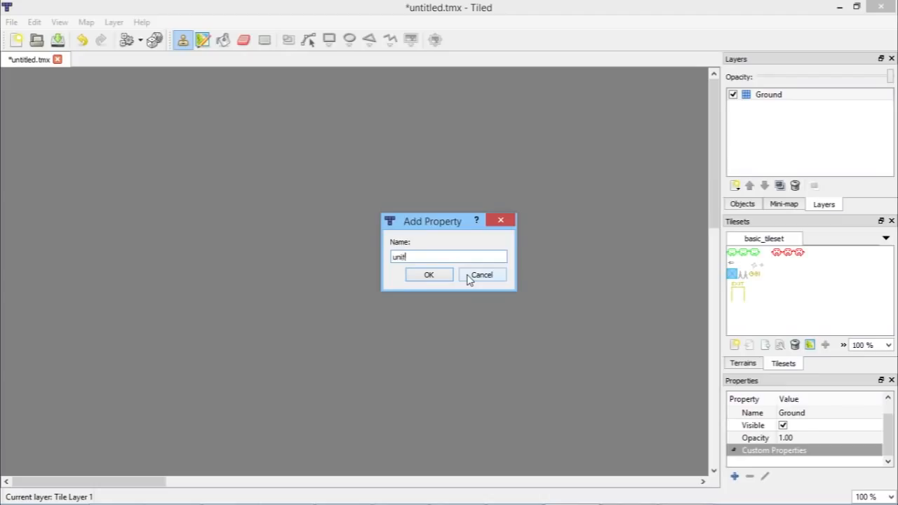
{"action": "type", "text": "y:layer"}
{"action": "key", "text": "Return"}
{"action": "type", "text": "Ground"}
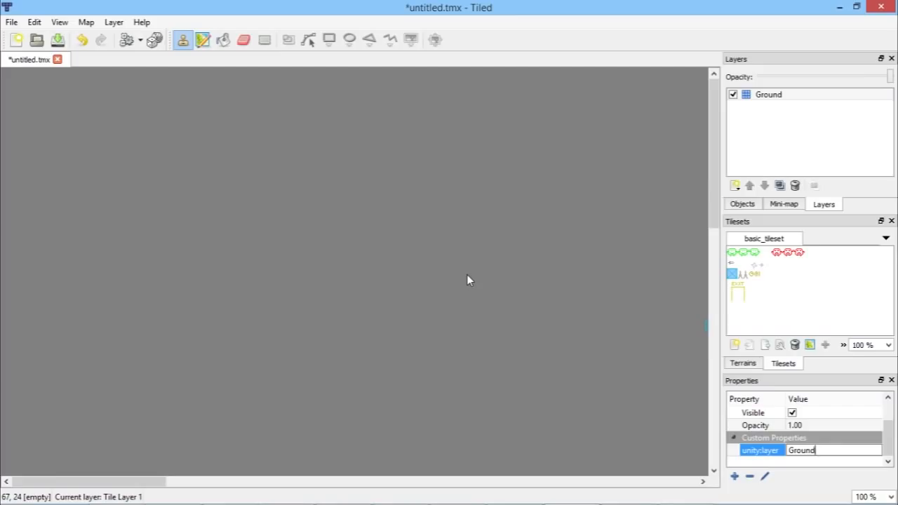
{"action": "key", "text": "Return"}
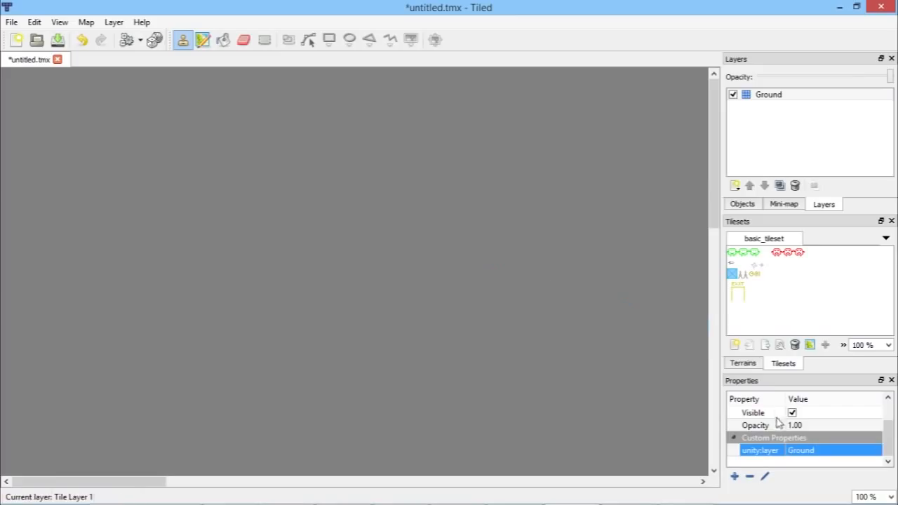
- Add a custom property named unity:tag with the value Ground to the Ground layer
{"action": "left_click", "coordinate": [734, 475]}
{"action": "type", "text": "u"}
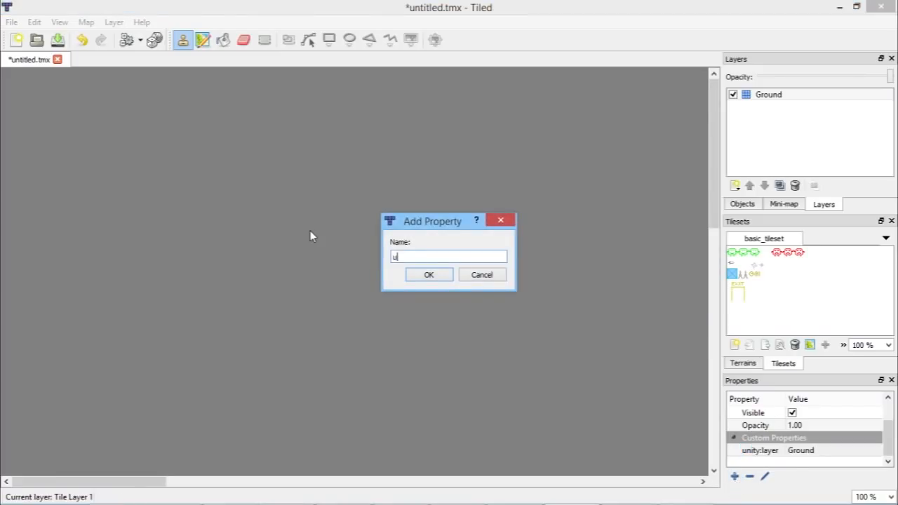
{"action": "type", "text": "nity:tag"}
{"action": "key", "text": "Return"}
{"action": "type", "text": "Ground"}
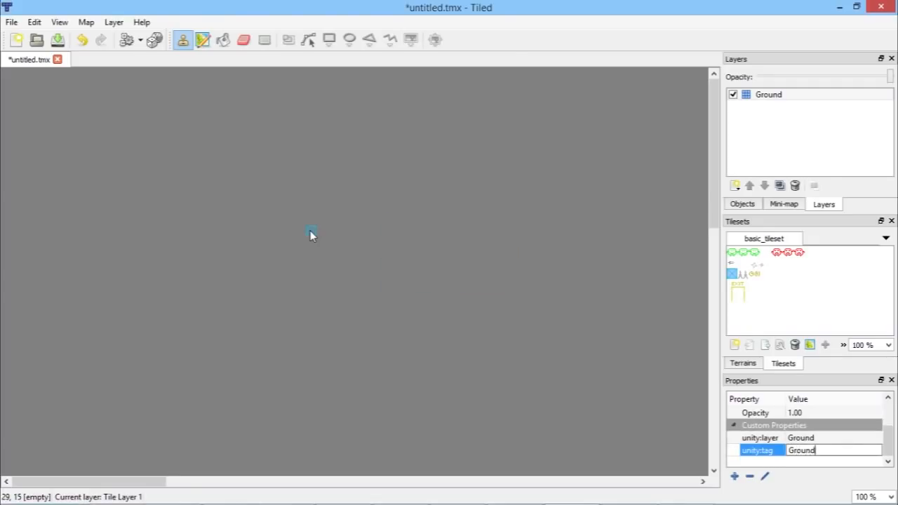
{"action": "key", "text": "Return"}
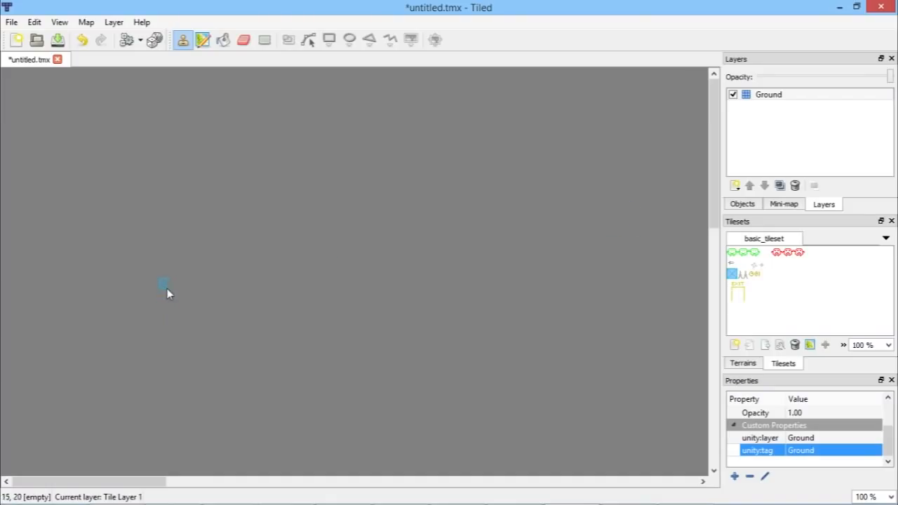
- Paint the level floor with the crossed square tile: a row with a hump, two small two-tile platforms, and a stretch stepping up to a ledge
{"action": "mouse_move", "coordinate": [46, 305]}
{"action": "left_mouse_down"}
{"action": "mouse_move", "coordinate": [188, 309]}
{"action": "mouse_move", "coordinate": [217, 282]}
{"action": "mouse_move", "coordinate": [297, 304]}
{"action": "left_mouse_up"}
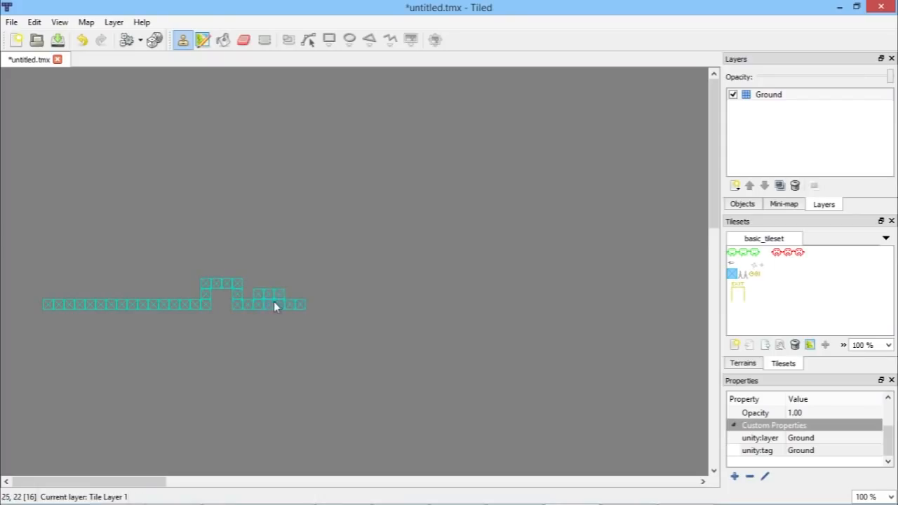
{"action": "key", "text": "e"}
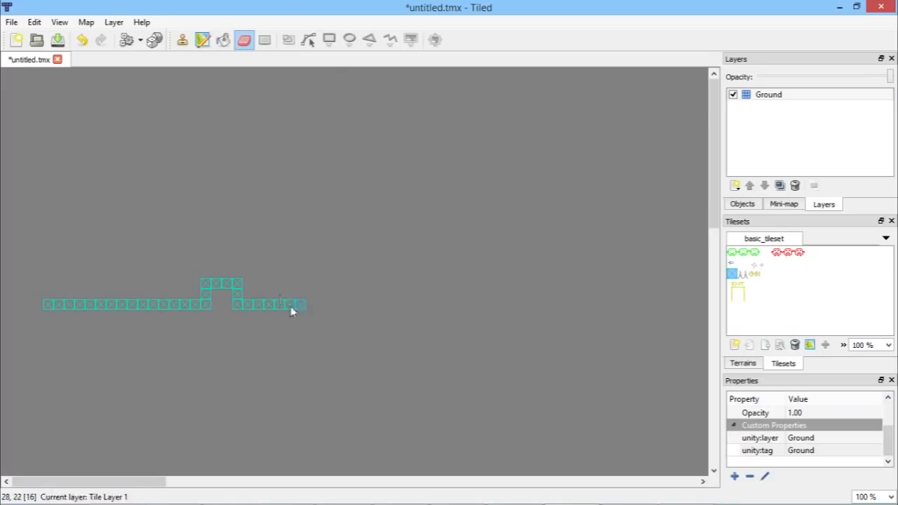
{"action": "left_click", "coordinate": [184, 41]}
{"action": "left_click_drag", "start_coordinate": [347, 306], "coordinate": [533, 305]}
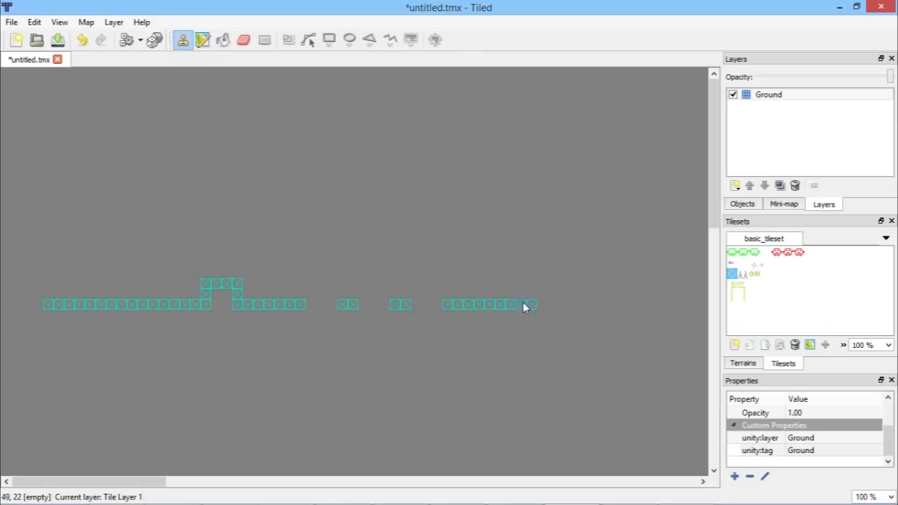
{"action": "left_click_drag", "start_coordinate": [563, 275], "coordinate": [615, 274]}
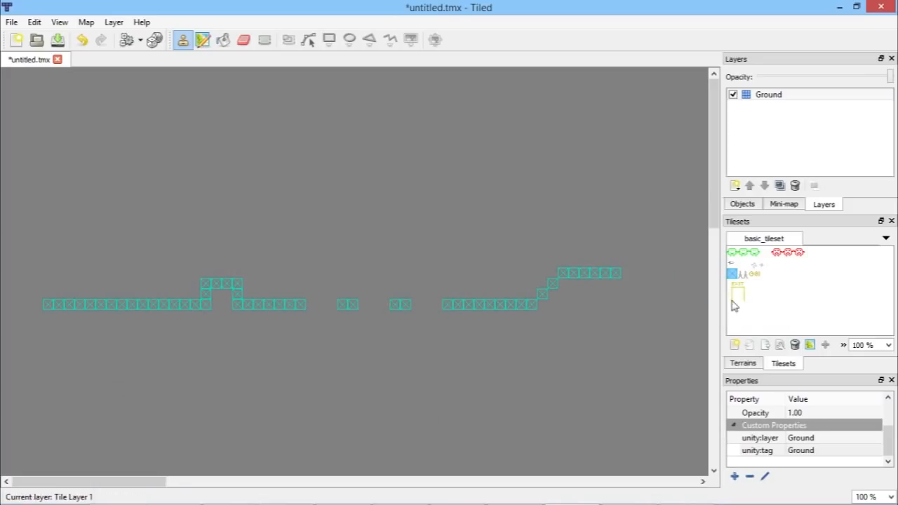
{"action": "left_click_drag", "start_coordinate": [733, 284], "coordinate": [745, 298]}
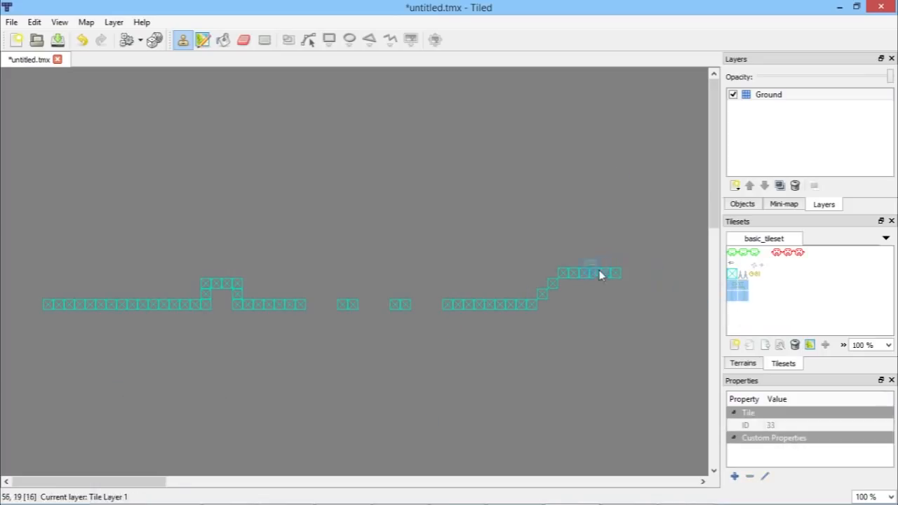
{"action": "right_click", "coordinate": [809, 297]}
{"action": "left_click", "coordinate": [764, 308]}
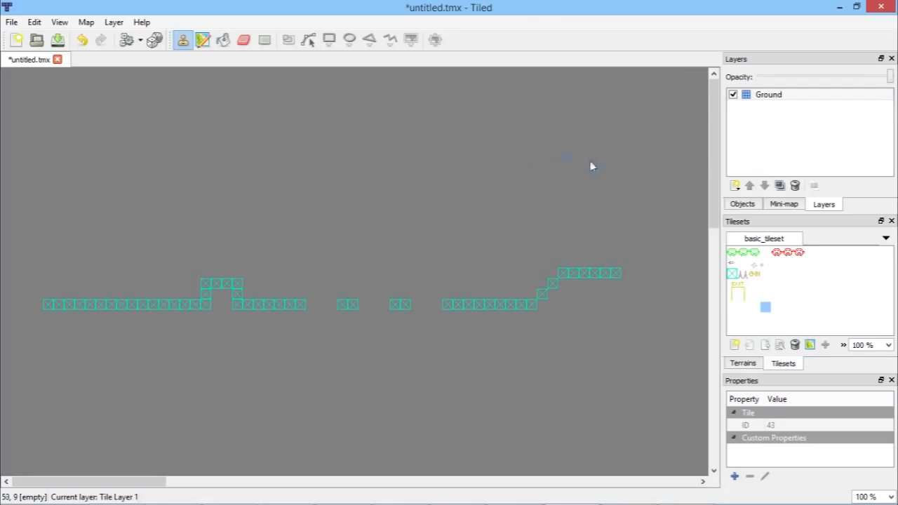
{"action": "left_click", "coordinate": [782, 130]}
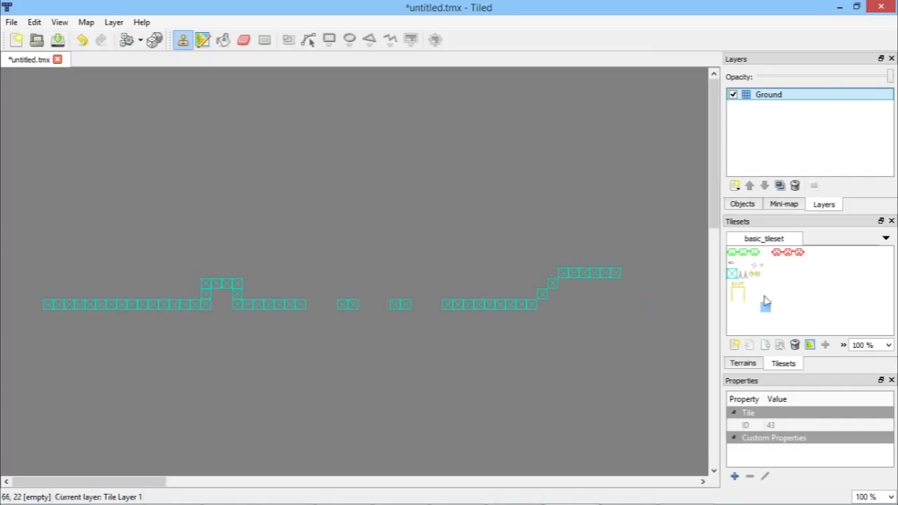
- Open the crossed square ground tile in the Tile Collision Editor
{"action": "left_click", "coordinate": [732, 274]}
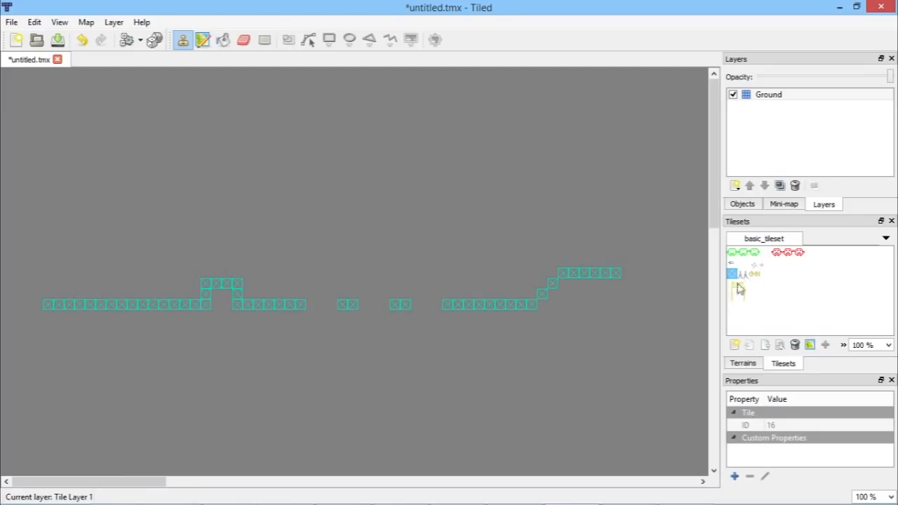
{"action": "left_click", "coordinate": [59, 21]}
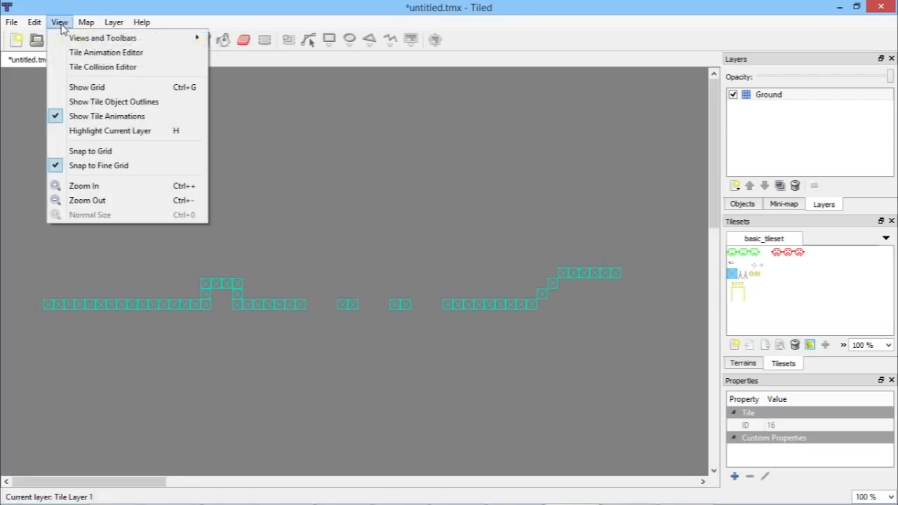
{"action": "left_click", "coordinate": [71, 65]}
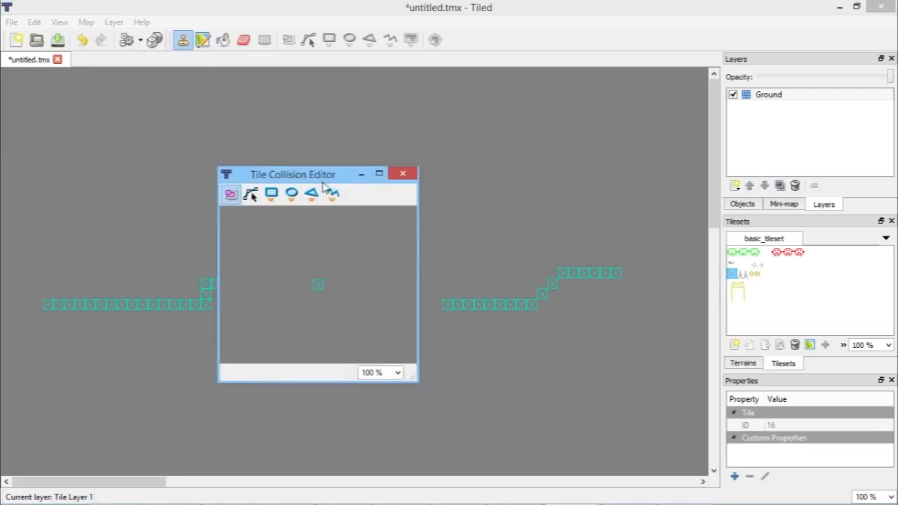